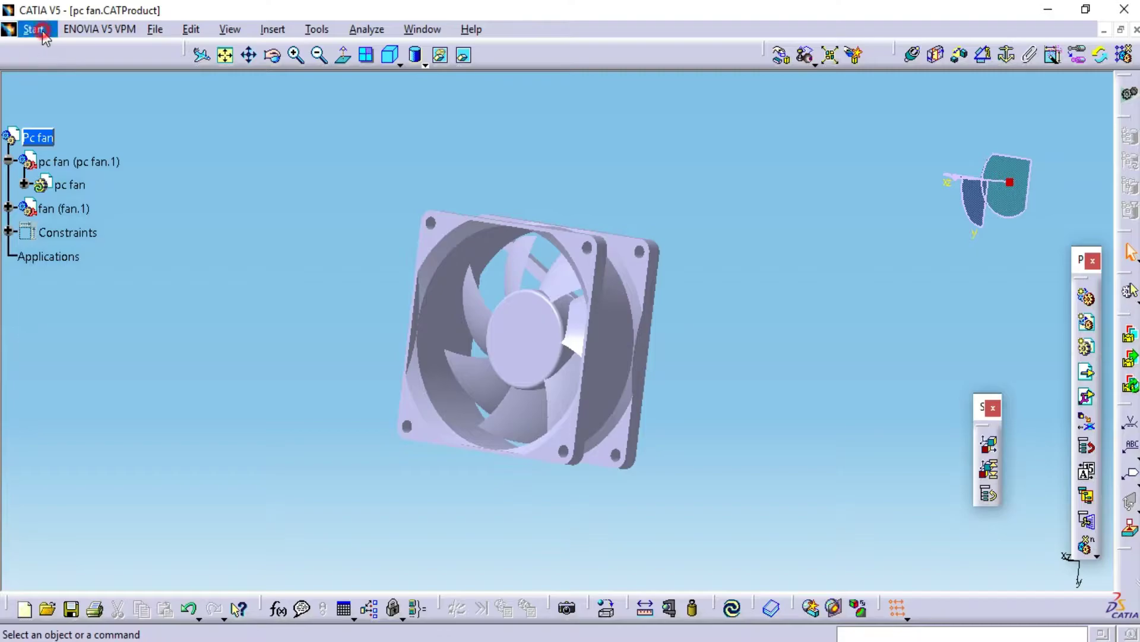
# Switch to the DMU Kinematics workbench and start a revolute joint in a new mechanism with the default name.
pyautogui.moveTo(162, 174)
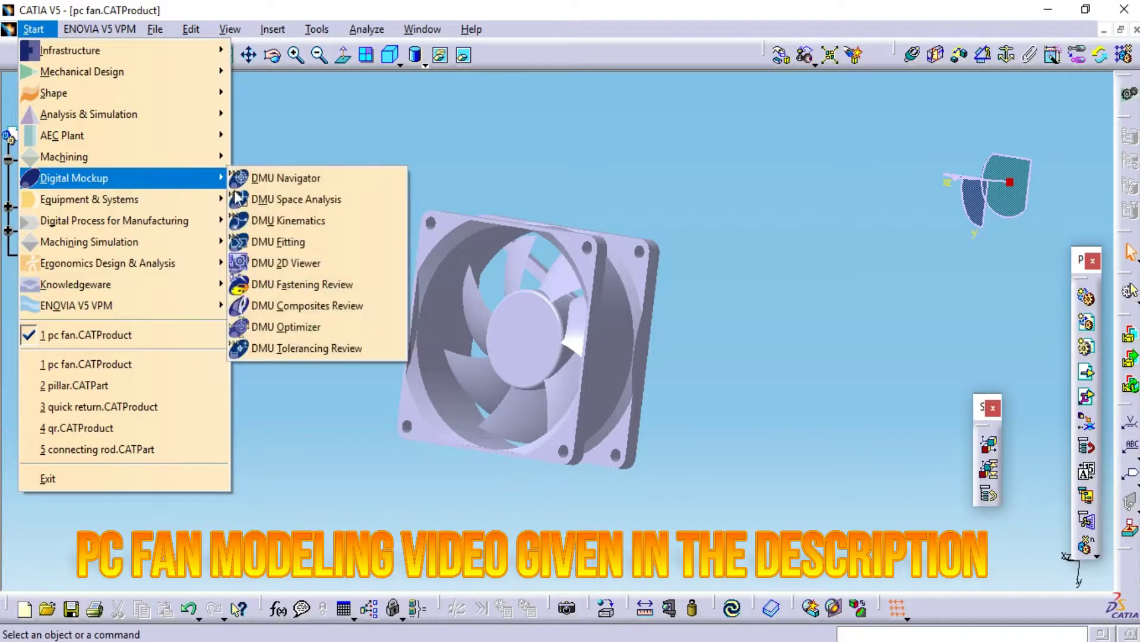
pyautogui.click(309, 222)
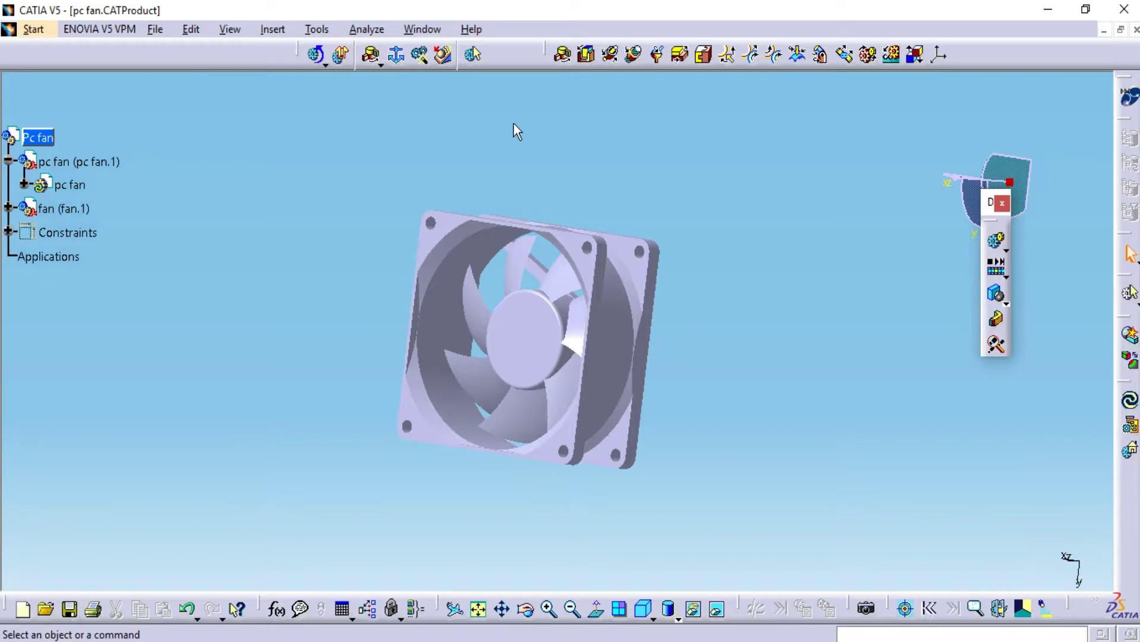
pyautogui.click(566, 62)
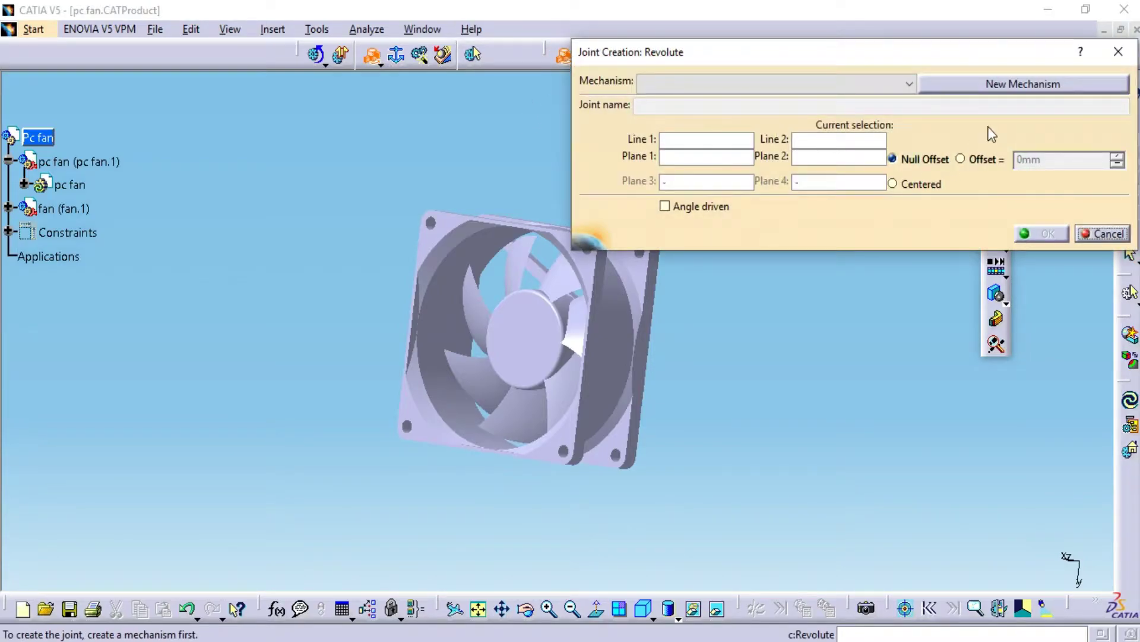
pyautogui.click(1010, 86)
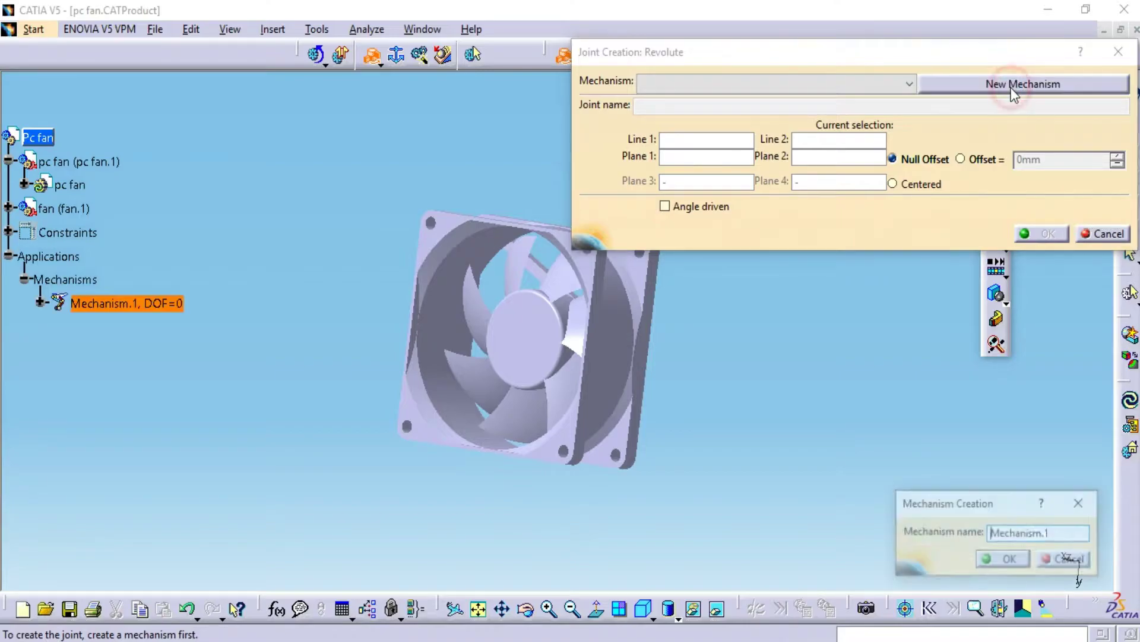
pyautogui.click(1023, 567)
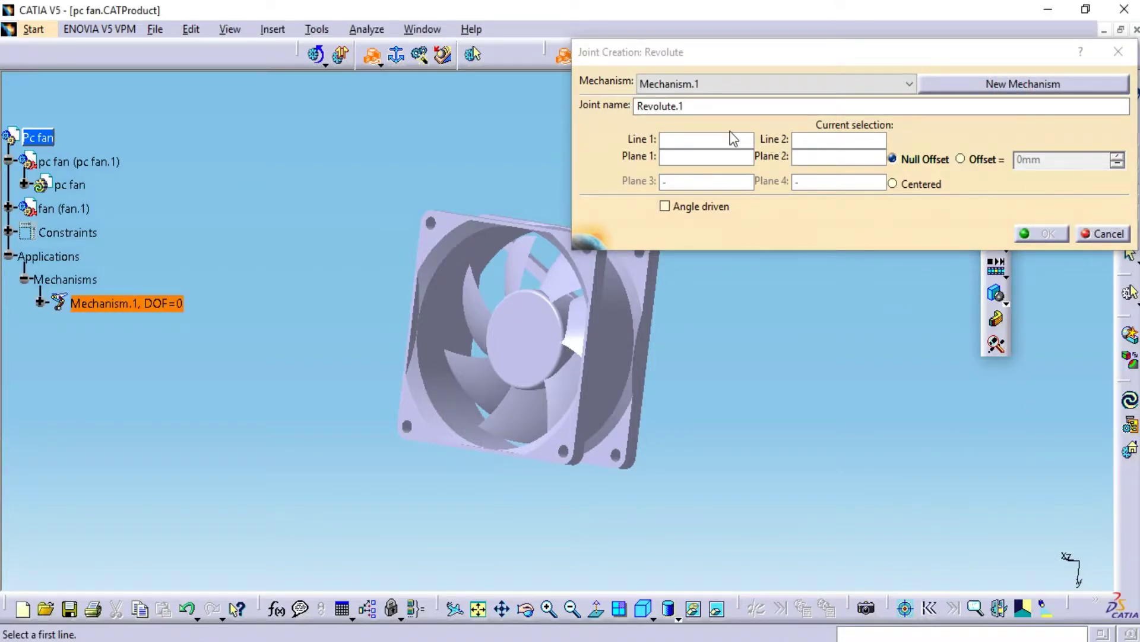
# Hide the pc fan housing and set the fan's central axis as Line 1 of the revolute joint.
pyautogui.rightClick(69, 164)
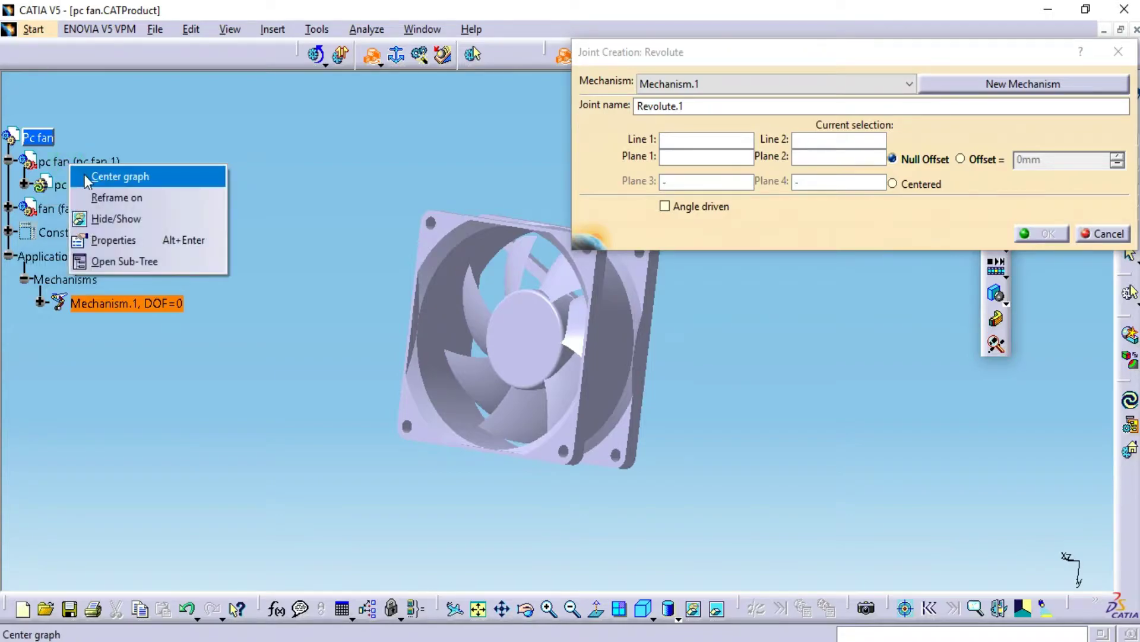
pyautogui.click(110, 218)
pyautogui.moveTo(726, 351); pyautogui.dragTo(604, 361, button='middle')
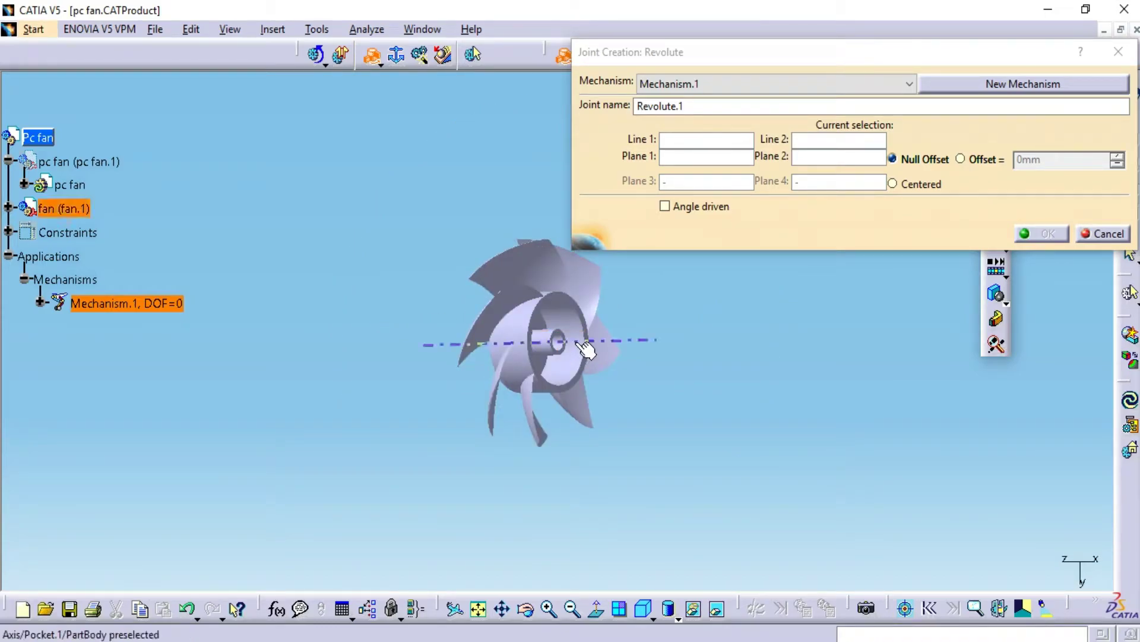
pyautogui.click(580, 345)
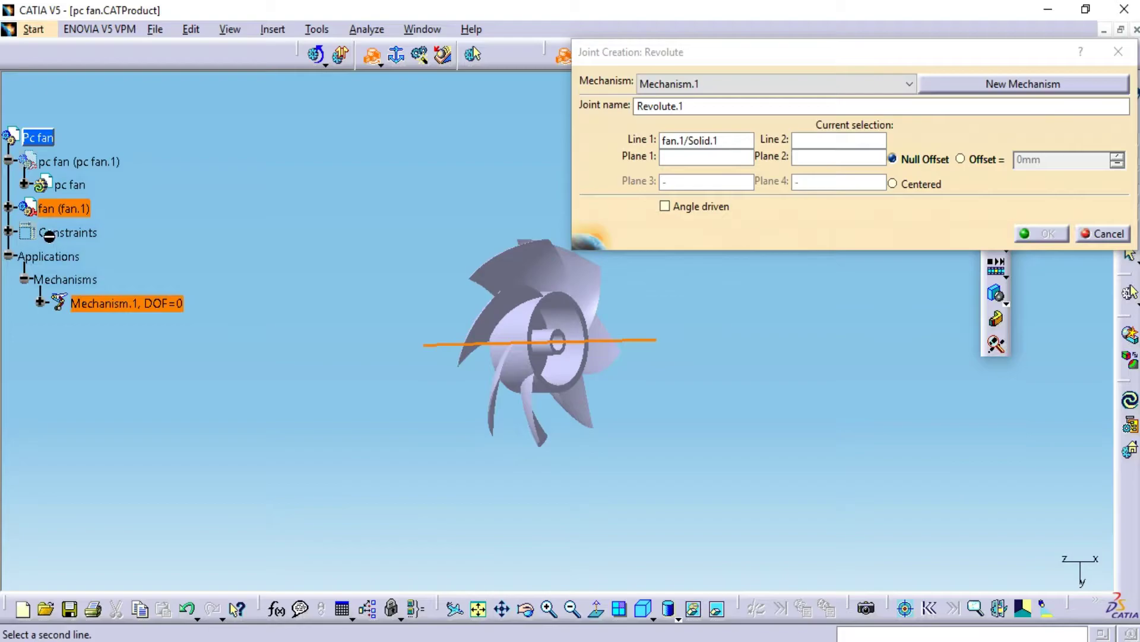
# Hide the fan, show the pc fan housing, and set the housing's central axis as Line 2 of the joint.
pyautogui.rightClick(61, 211)
pyautogui.click(114, 265)
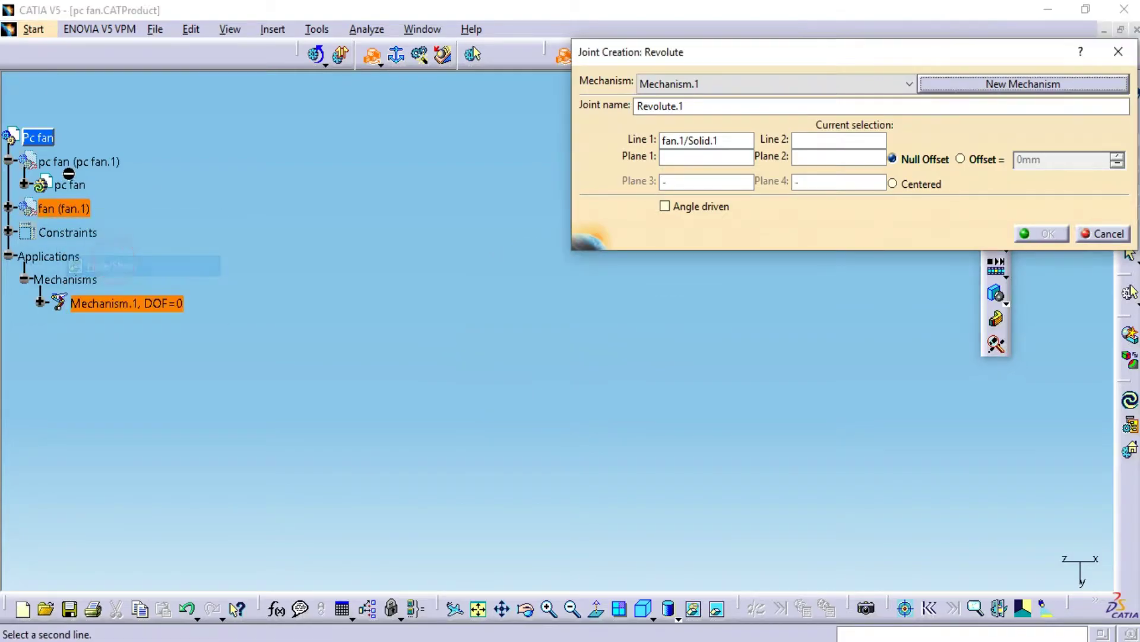
pyautogui.rightClick(83, 163)
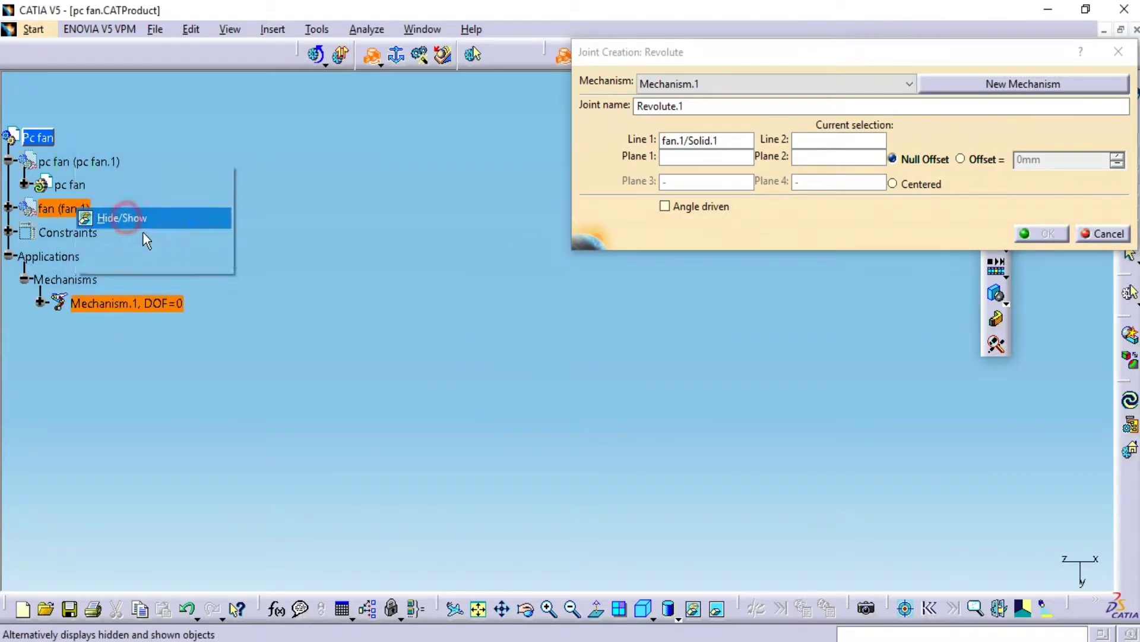
pyautogui.click(114, 216)
pyautogui.moveTo(327, 323); pyautogui.dragTo(365, 327, button='middle')
pyautogui.click(553, 347)
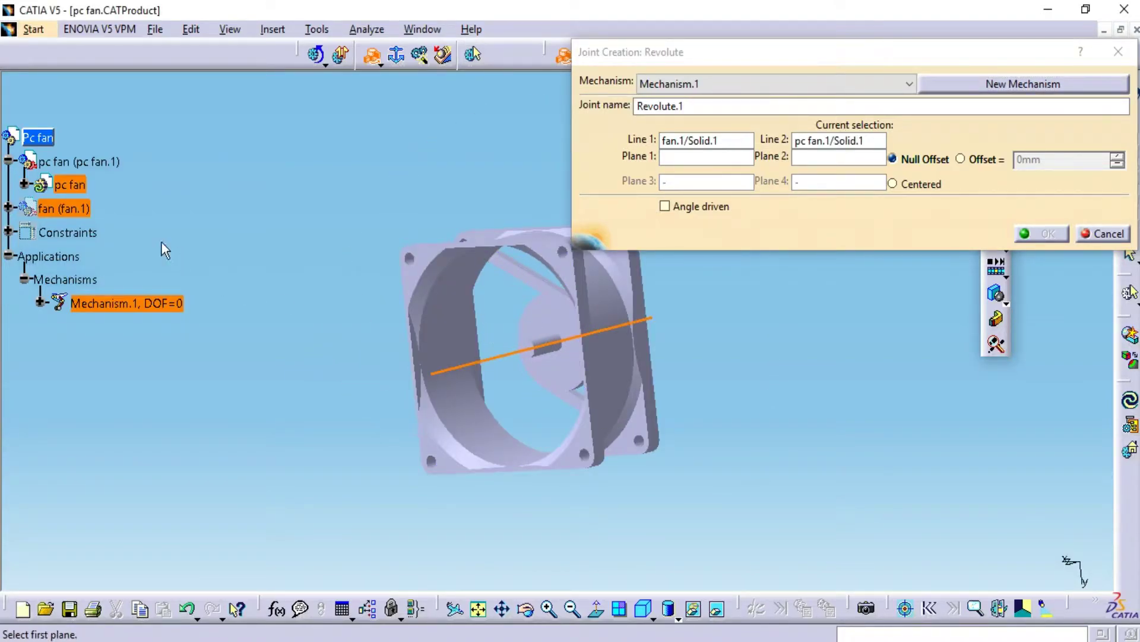
# With only the fan shown, set the annular end face of its central hub boss as Plane 1.
pyautogui.rightClick(65, 210)
pyautogui.click(98, 266)
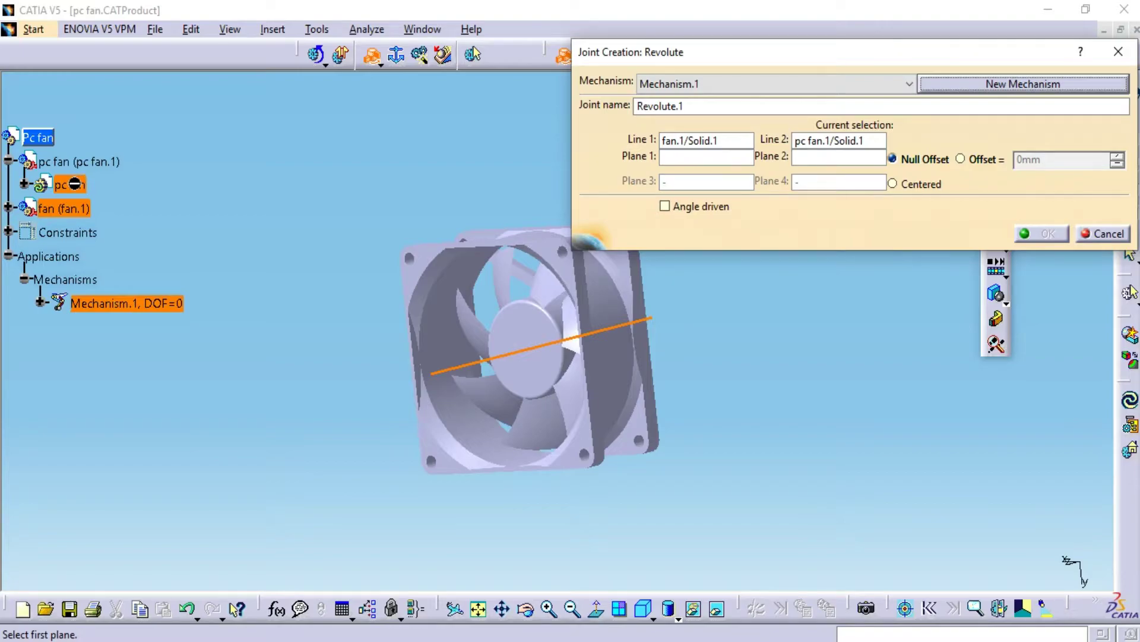
pyautogui.rightClick(75, 162)
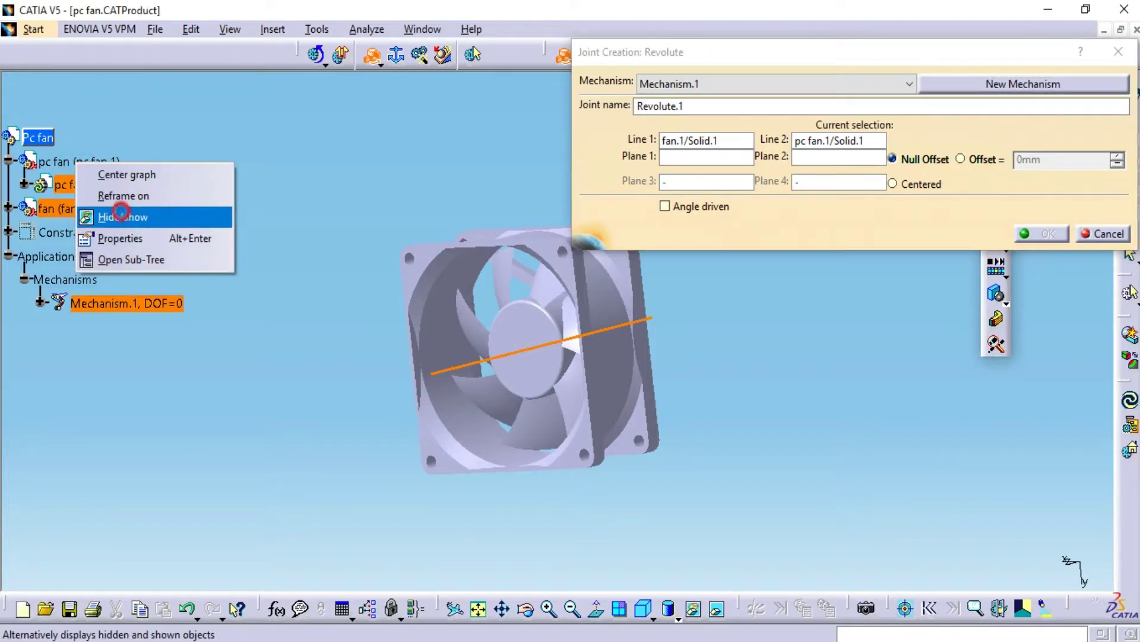
pyautogui.click(123, 217)
pyautogui.moveTo(741, 378); pyautogui.dragTo(585, 229, button='middle')
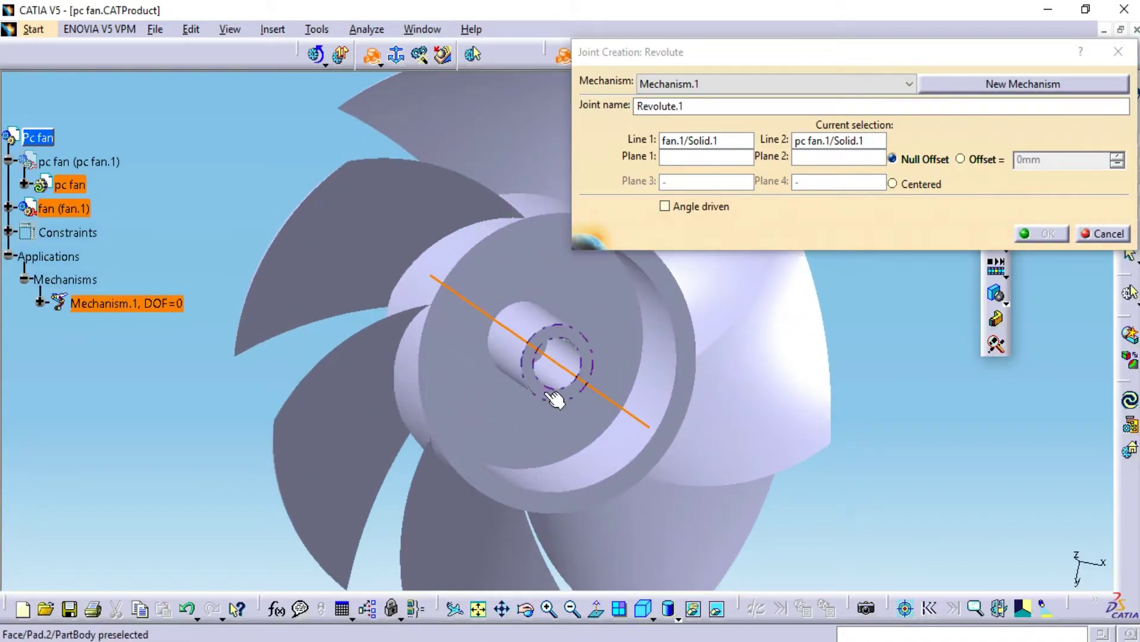
pyautogui.click(544, 394)
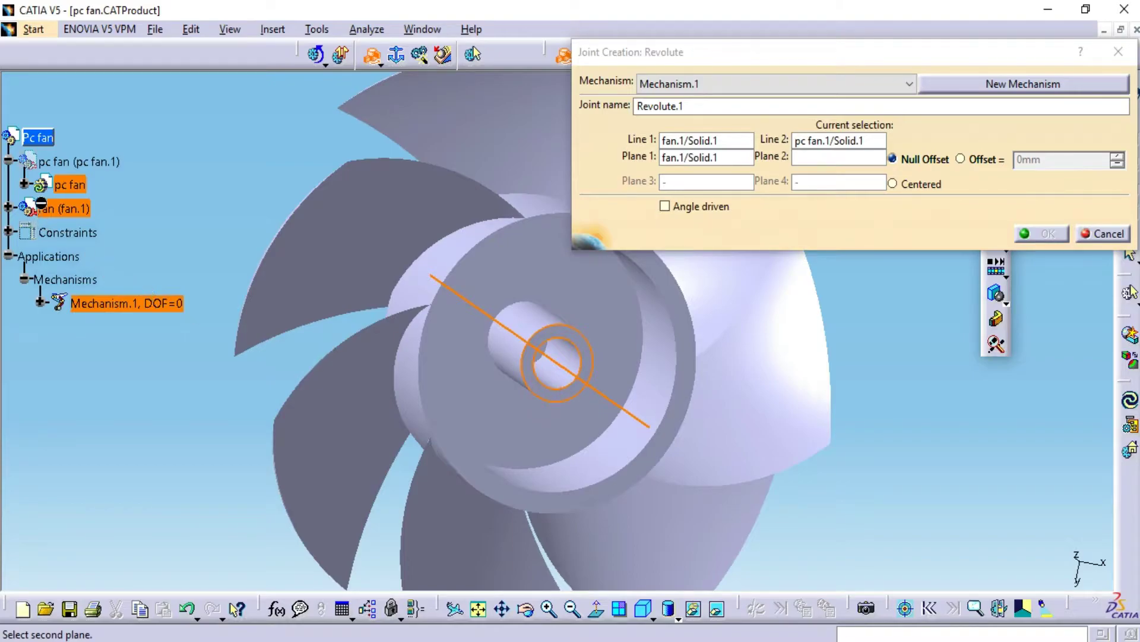
# With only the pc fan housing shown, set the flat face of its central mounting disc as Plane 2.
pyautogui.rightClick(81, 162)
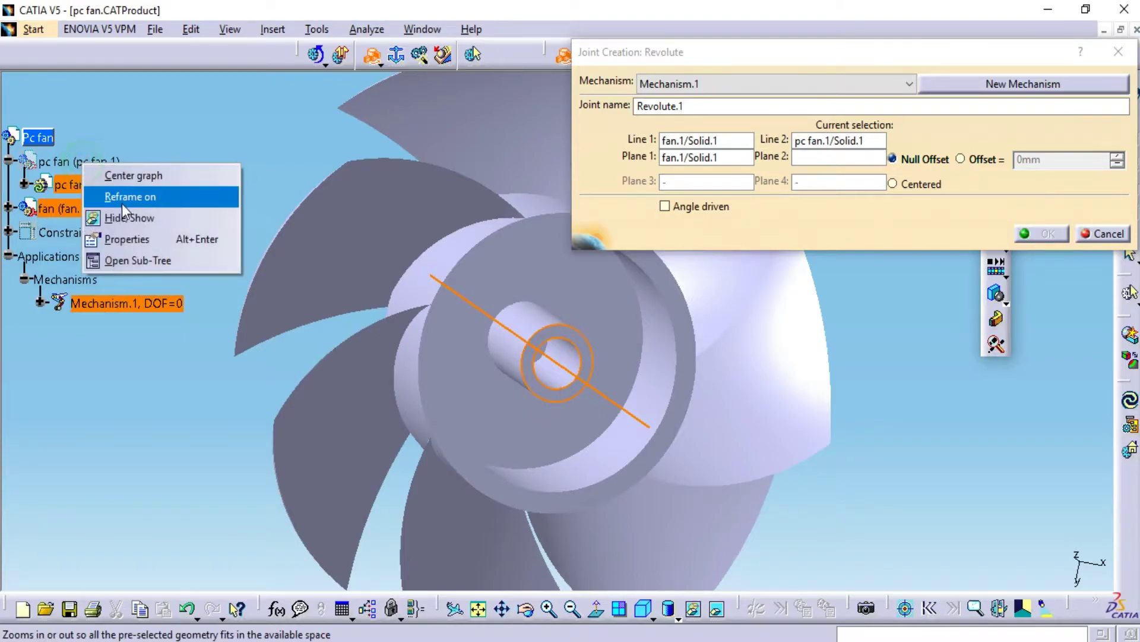
pyautogui.click(125, 216)
pyautogui.rightClick(59, 207)
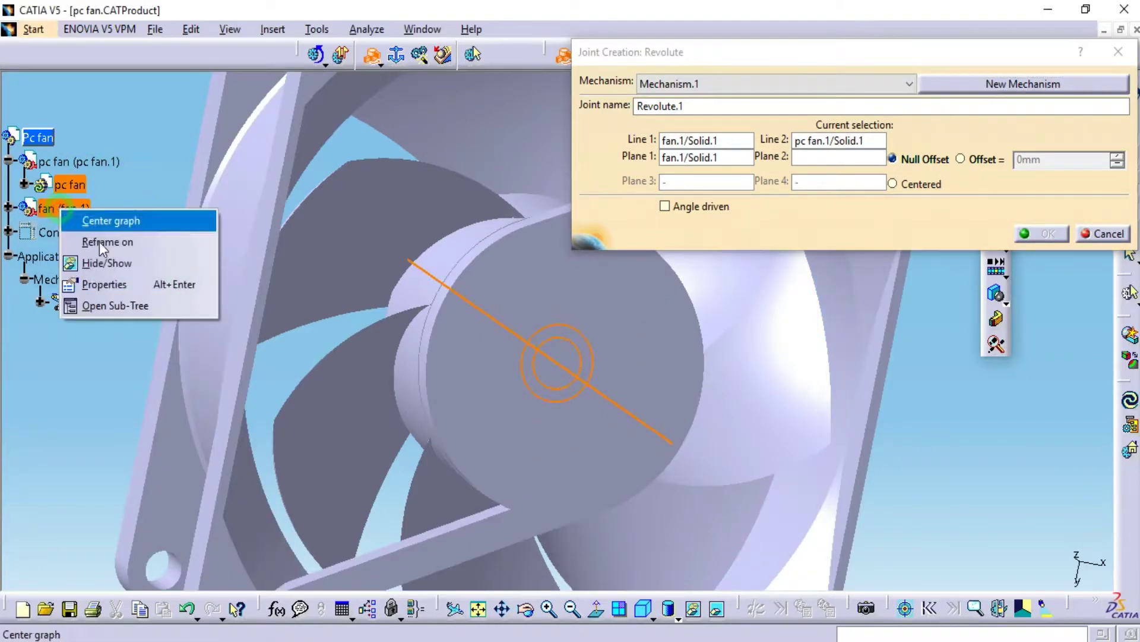
pyautogui.click(119, 262)
pyautogui.moveTo(202, 271); pyautogui.dragTo(610, 344, button='middle')
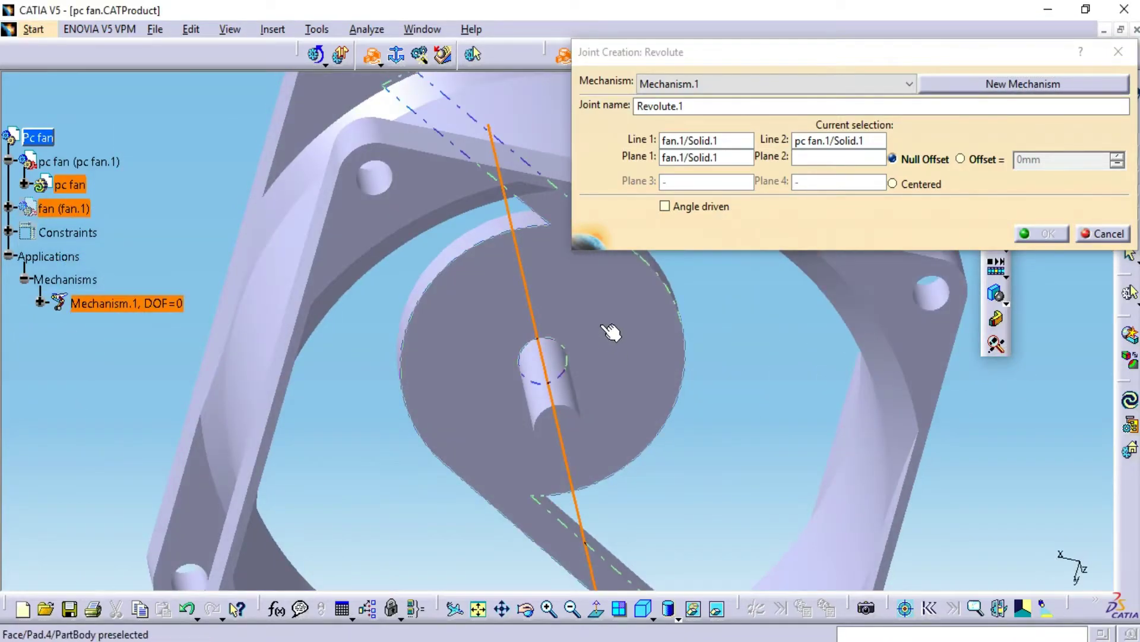
pyautogui.click(612, 330)
# Use the Offset option between the two planes and create the revolute joint.
pyautogui.moveTo(738, 400); pyautogui.dragTo(566, 429, button='middle')
pyautogui.click(960, 159)
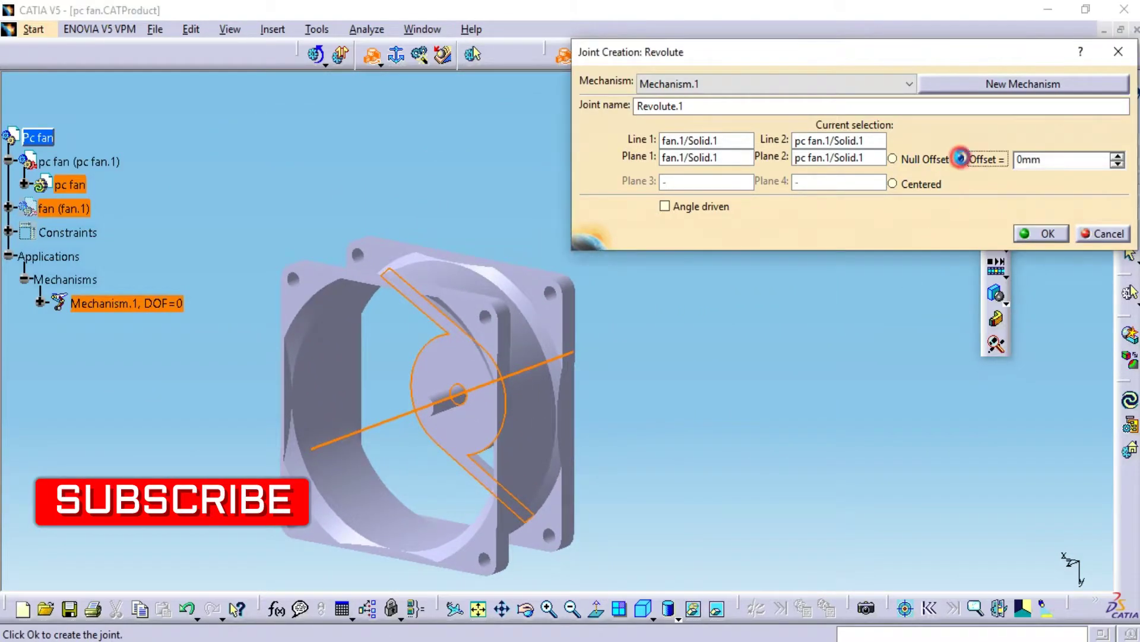
pyautogui.click(1045, 233)
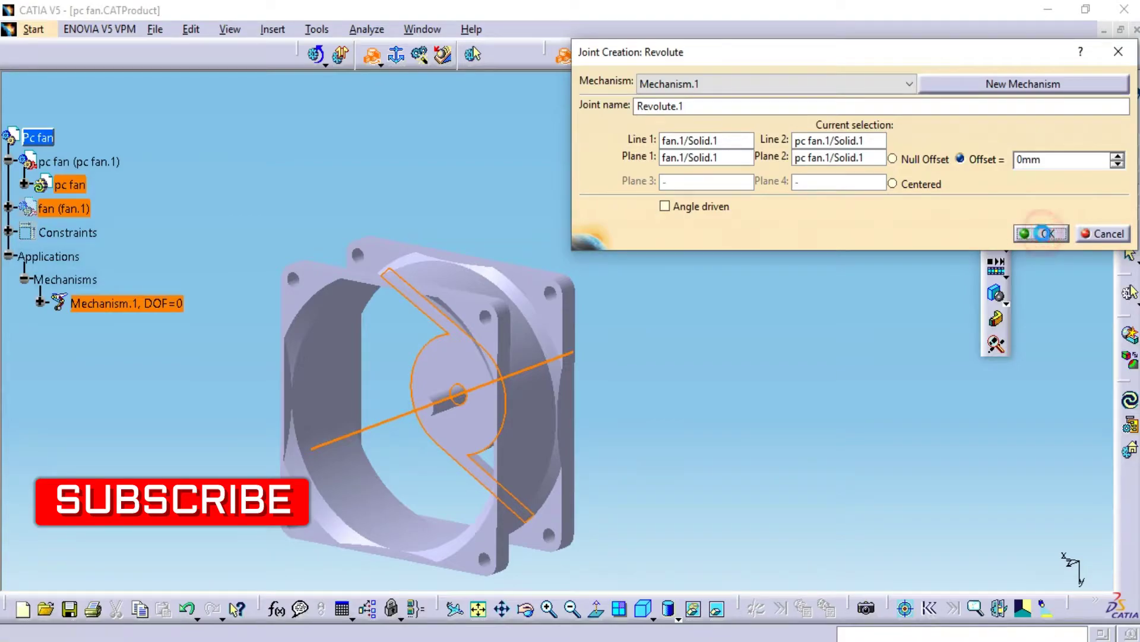
# Show the hidden fan again inside the housing.
pyautogui.moveTo(525, 252); pyautogui.dragTo(517, 145, button='middle')
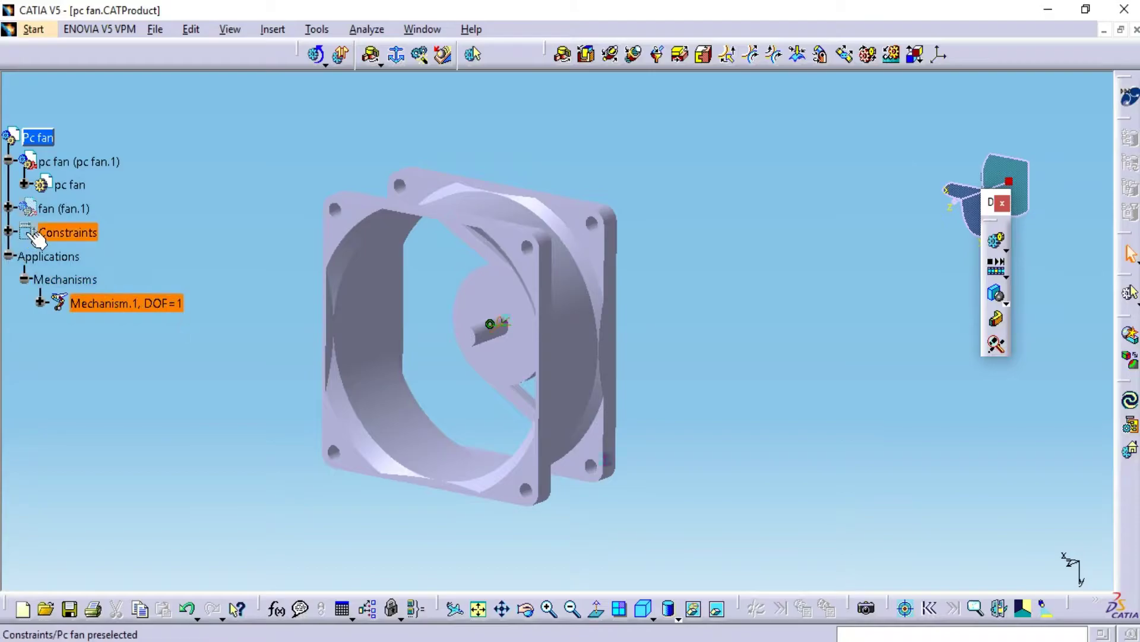
pyautogui.rightClick(52, 208)
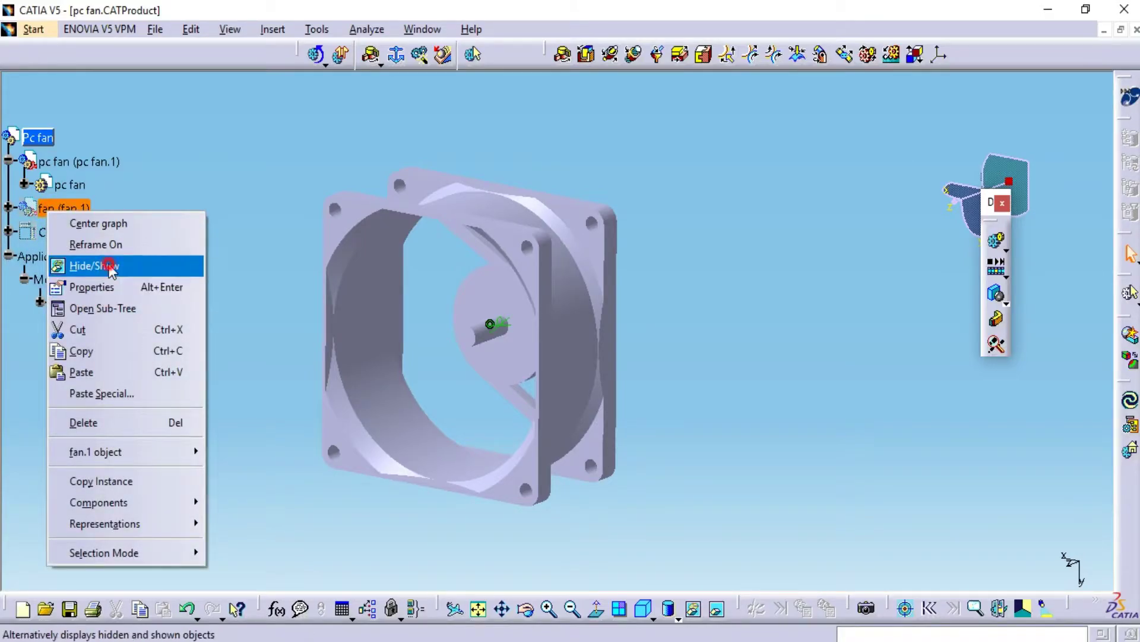
pyautogui.click(95, 265)
pyautogui.moveTo(420, 321); pyautogui.dragTo(534, 291, button='middle')
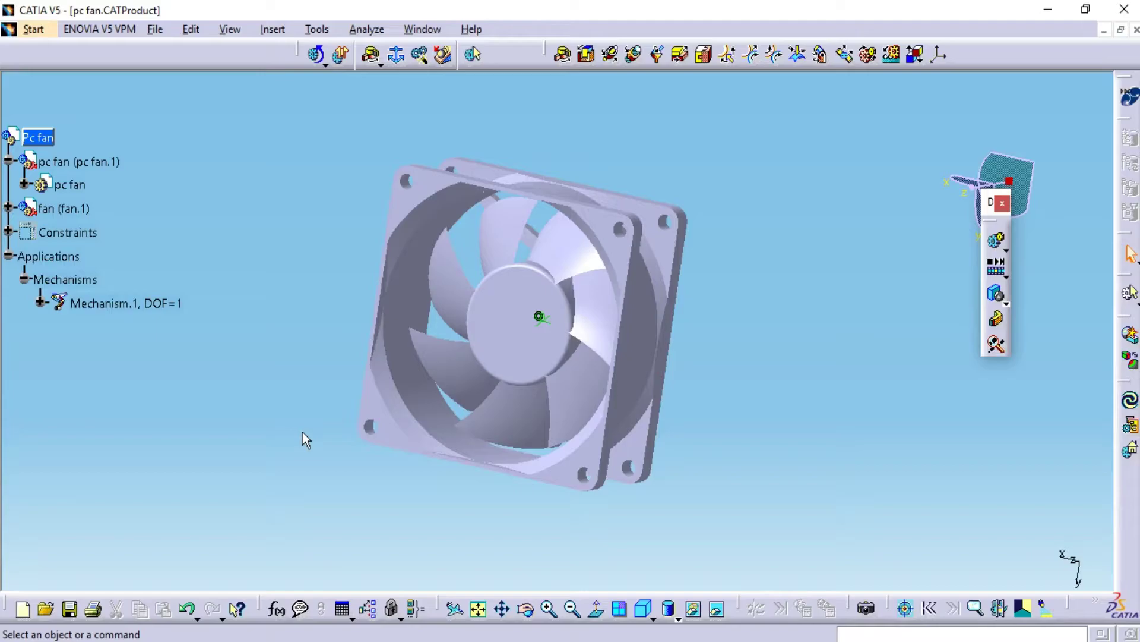
# Define the pc fan housing as the fixed part of Mechanism.1.
pyautogui.click(398, 57)
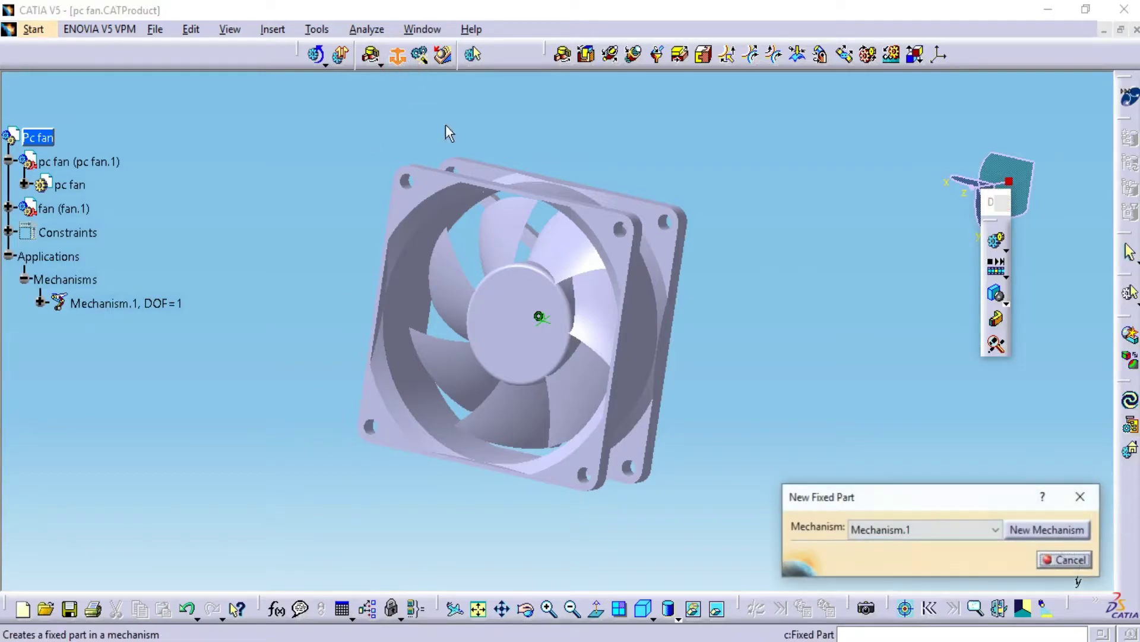
pyautogui.click(587, 453)
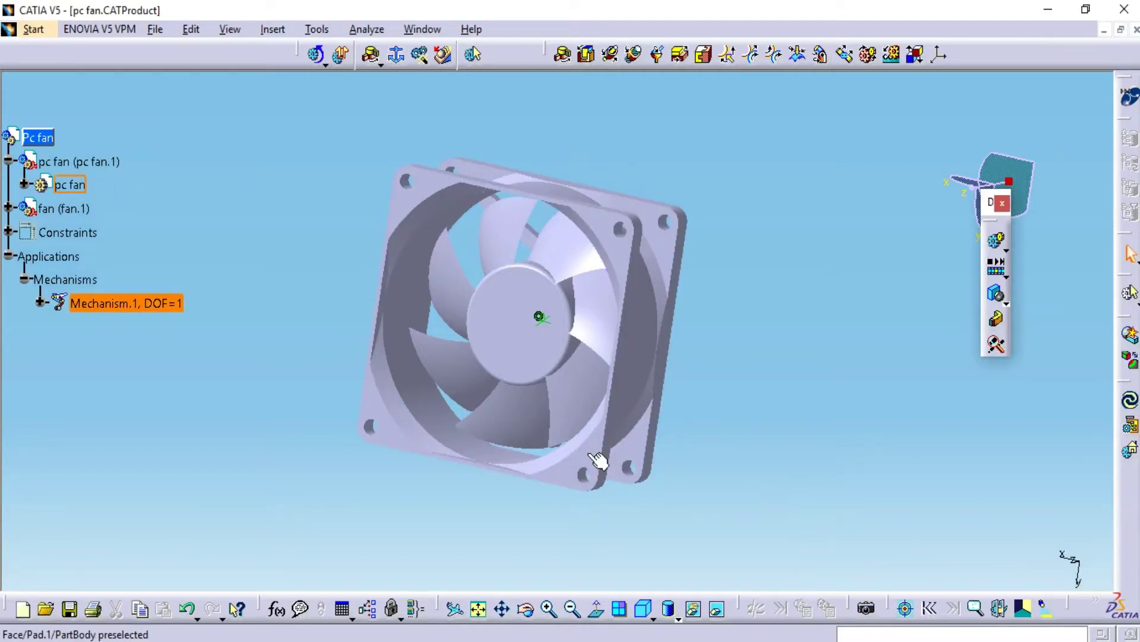
# Make the revolute joint between the fan and the housing angle driven, keeping the default joint limits.
pyautogui.click(40, 303)
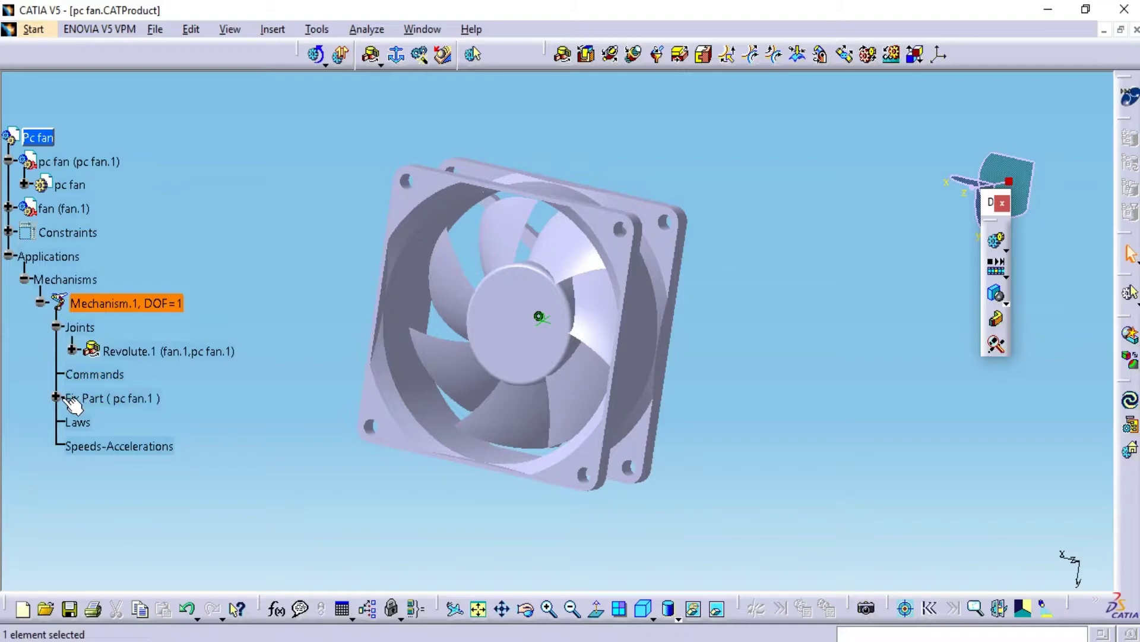
pyautogui.click(142, 351)
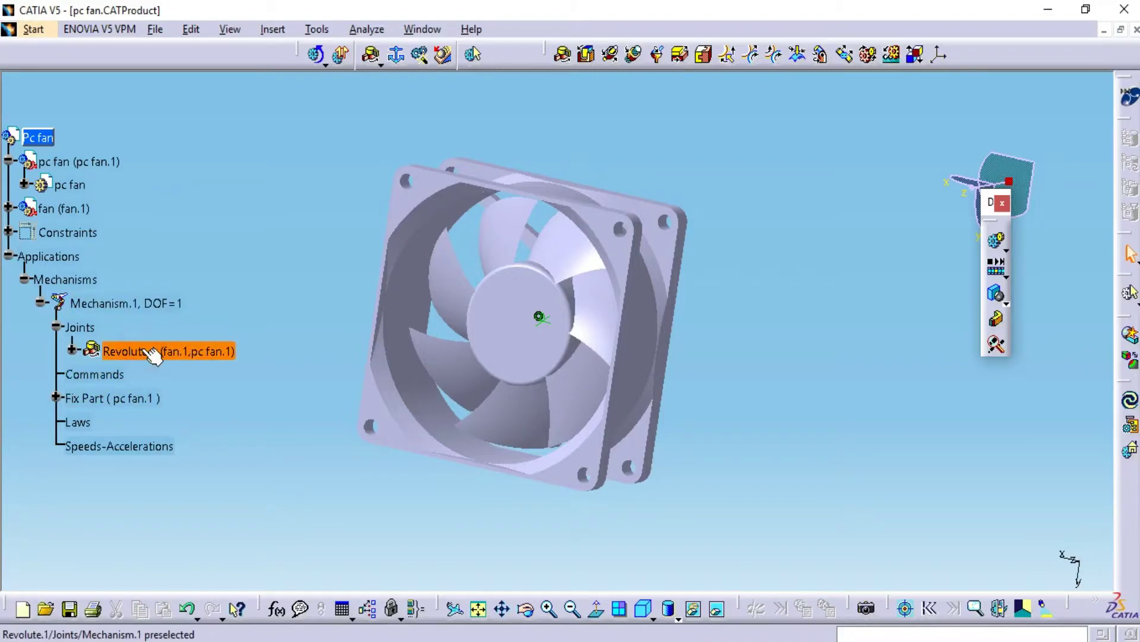
pyautogui.doubleClick(142, 350)
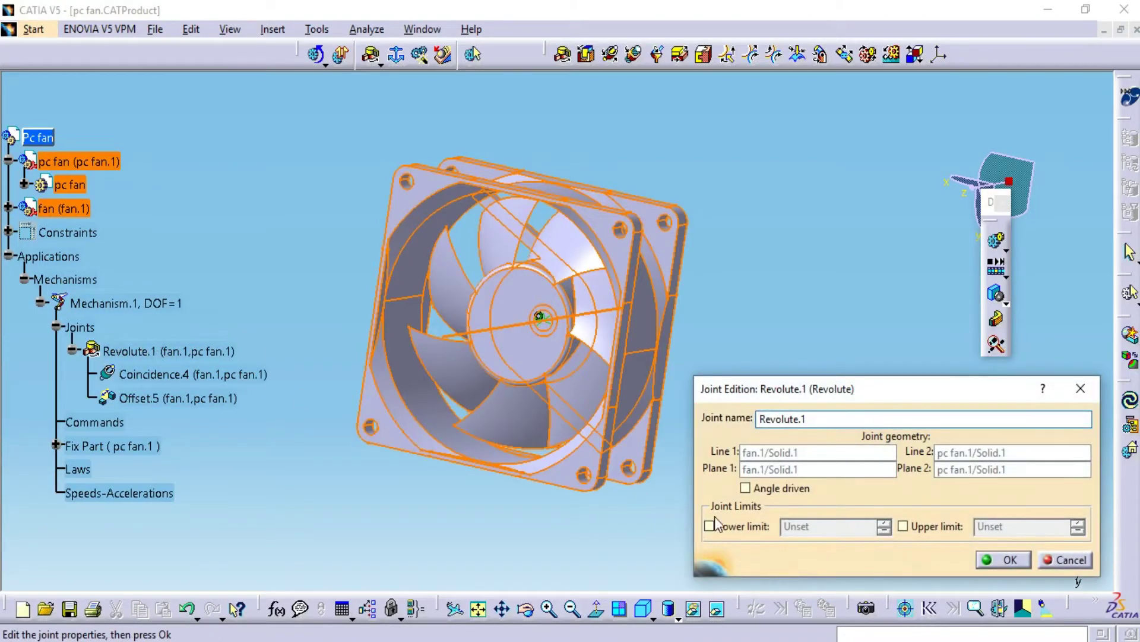
pyautogui.click(771, 490)
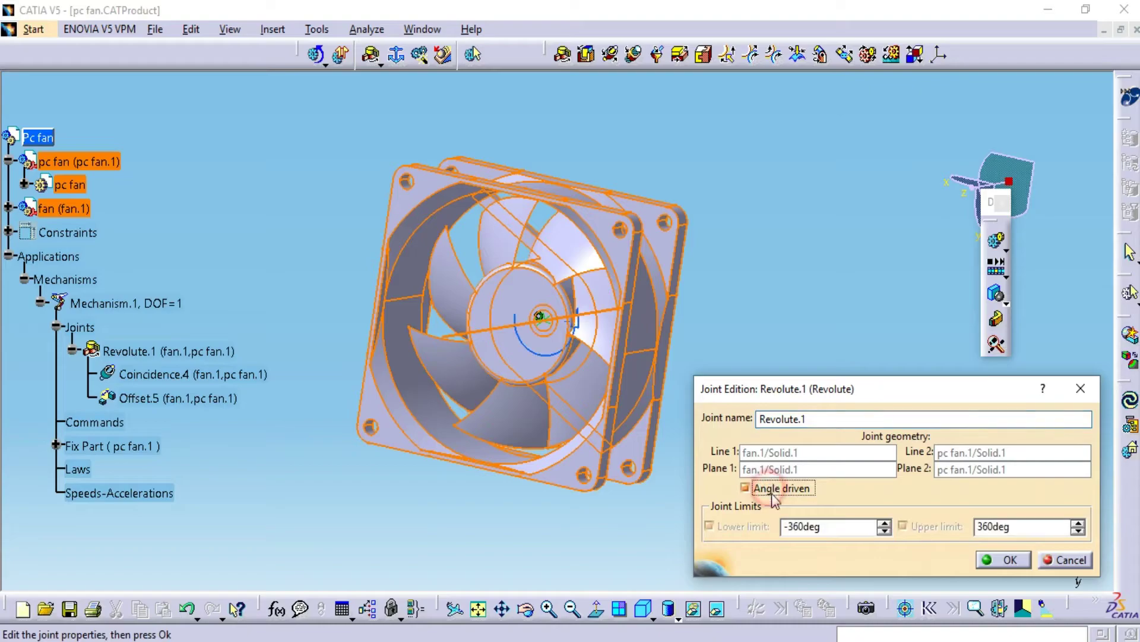
pyautogui.click(1010, 559)
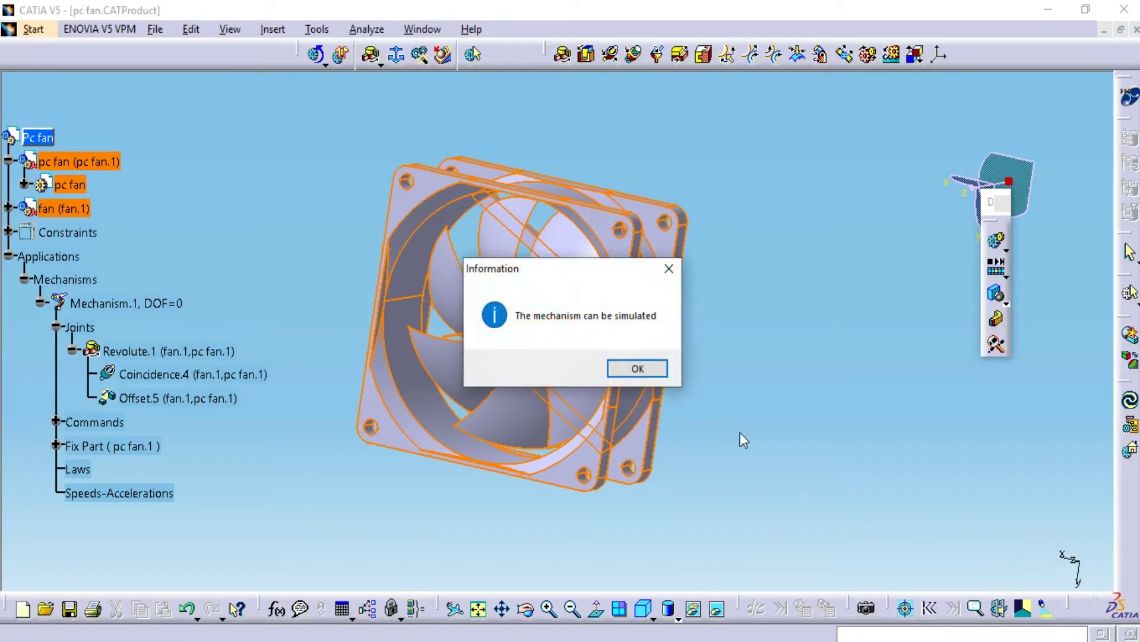
pyautogui.click(652, 368)
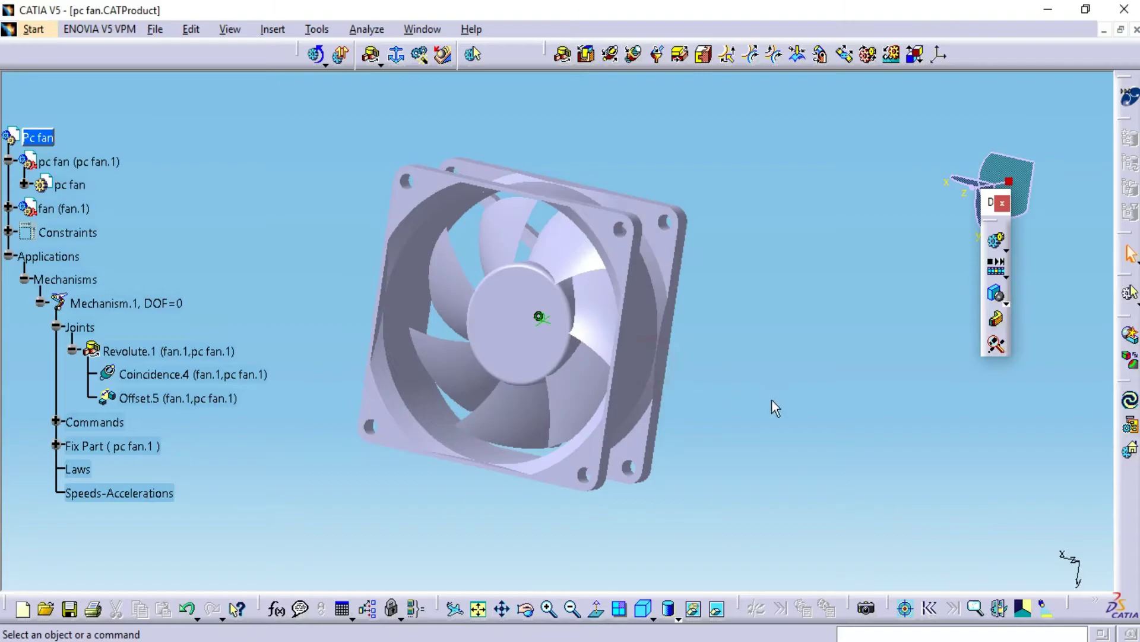
# Create a simulation of Mechanism.1, set Command.1 to 360, and insert that position as a simulation shot.
pyautogui.click(997, 241)
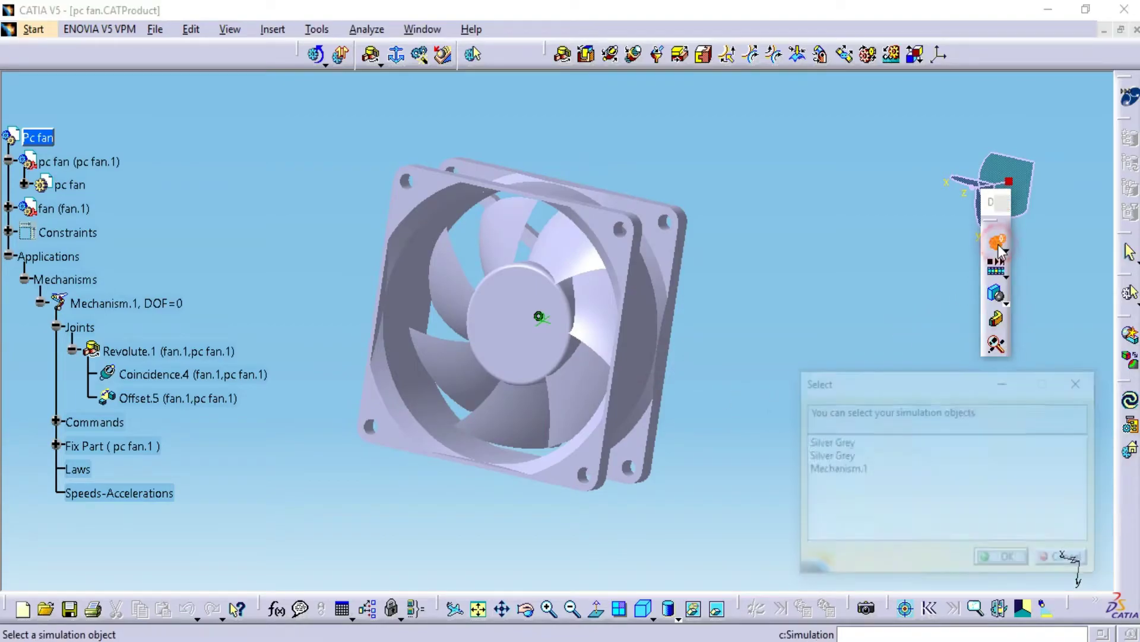
pyautogui.doubleClick(841, 469)
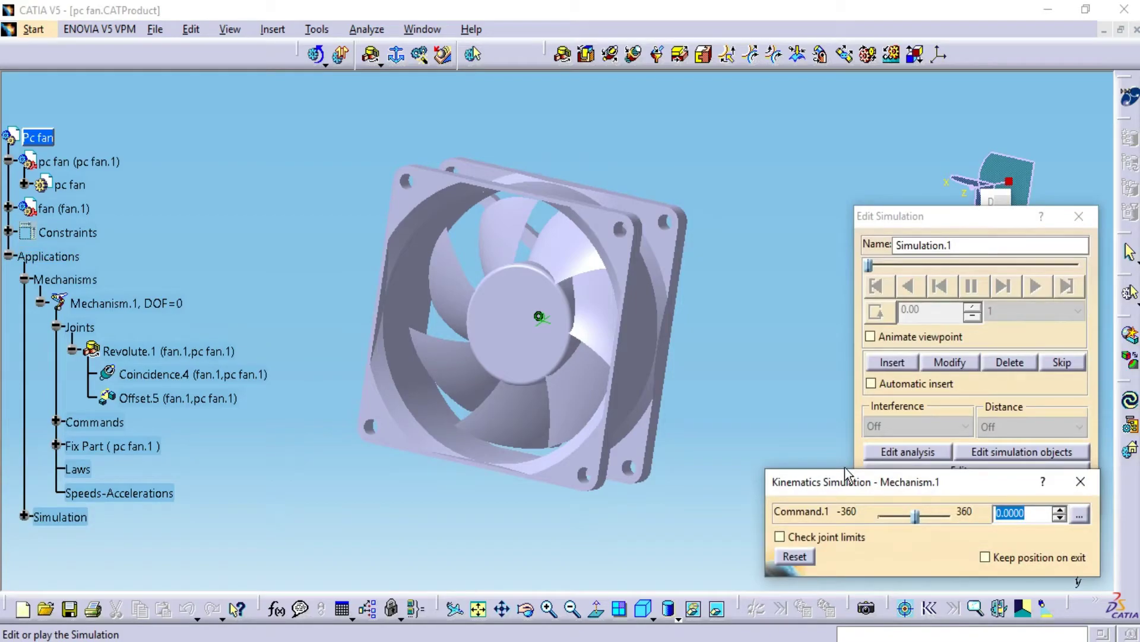
pyautogui.moveTo(917, 519); pyautogui.dragTo(958, 493)
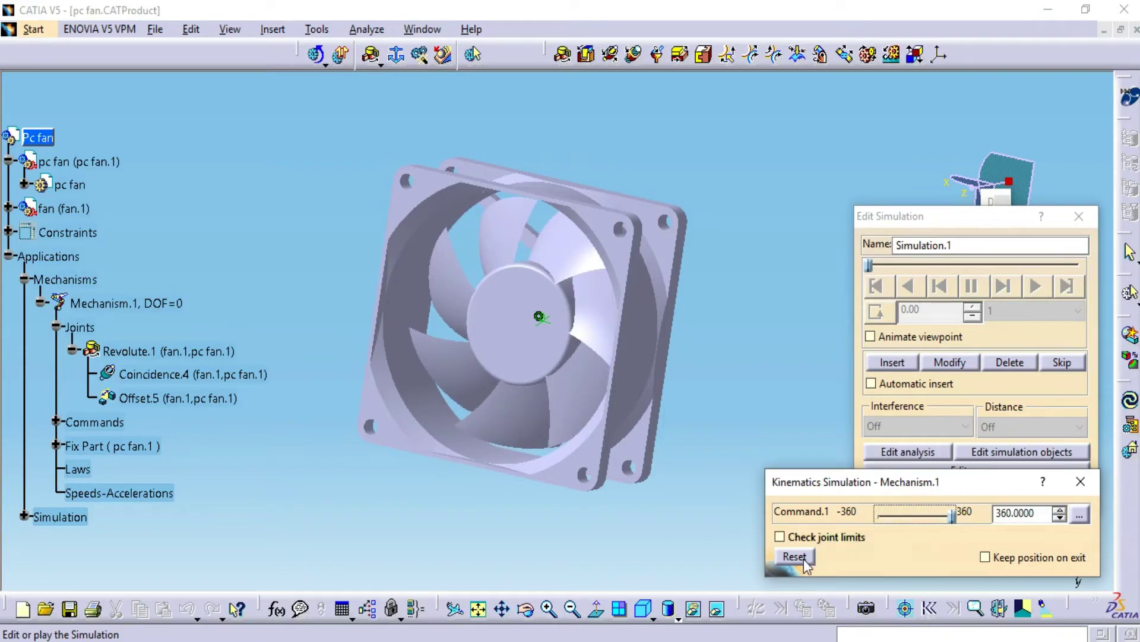
pyautogui.click(894, 362)
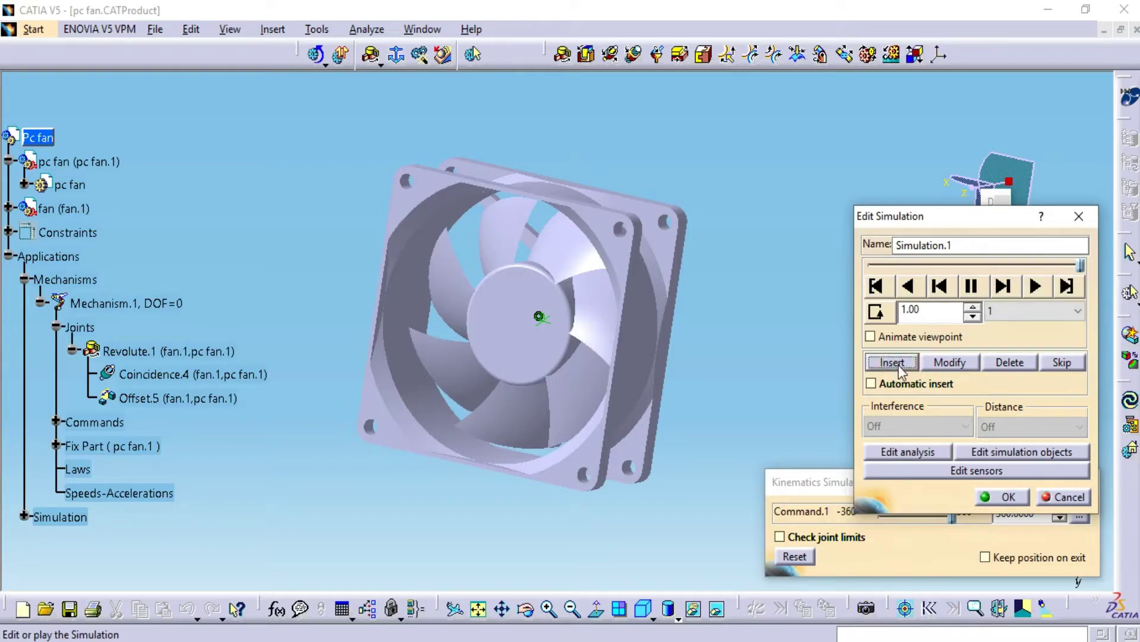
# Set Simulation.1 to loop continuously with an interpolation step of 0.1 and play it.
pyautogui.click(883, 316)
pyautogui.click(883, 316)
pyautogui.click(1057, 312)
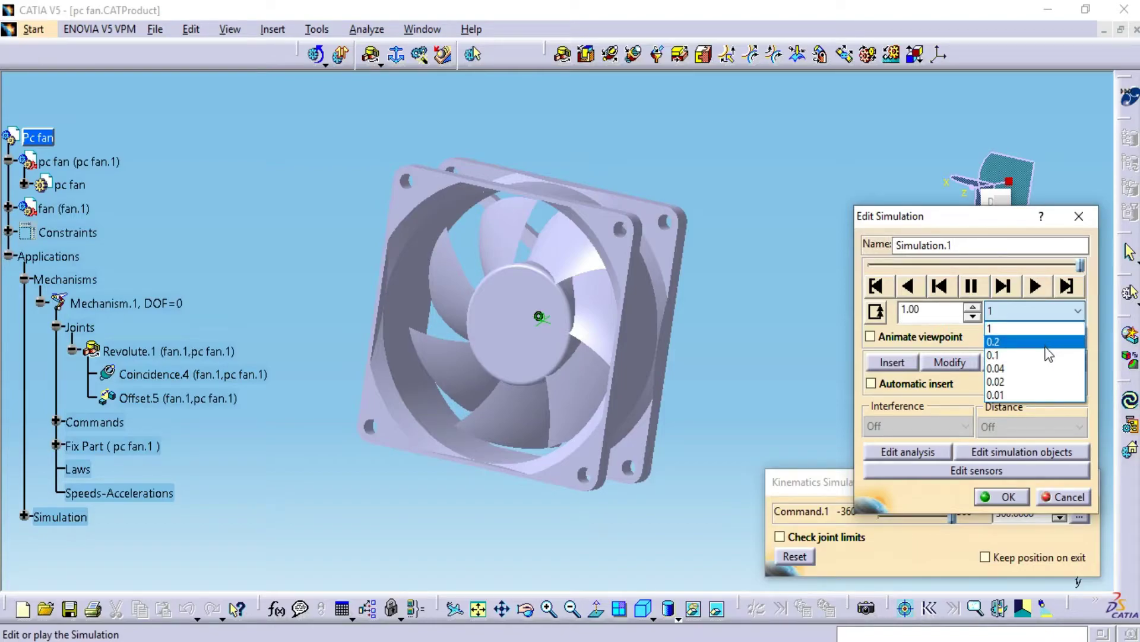
pyautogui.click(1047, 357)
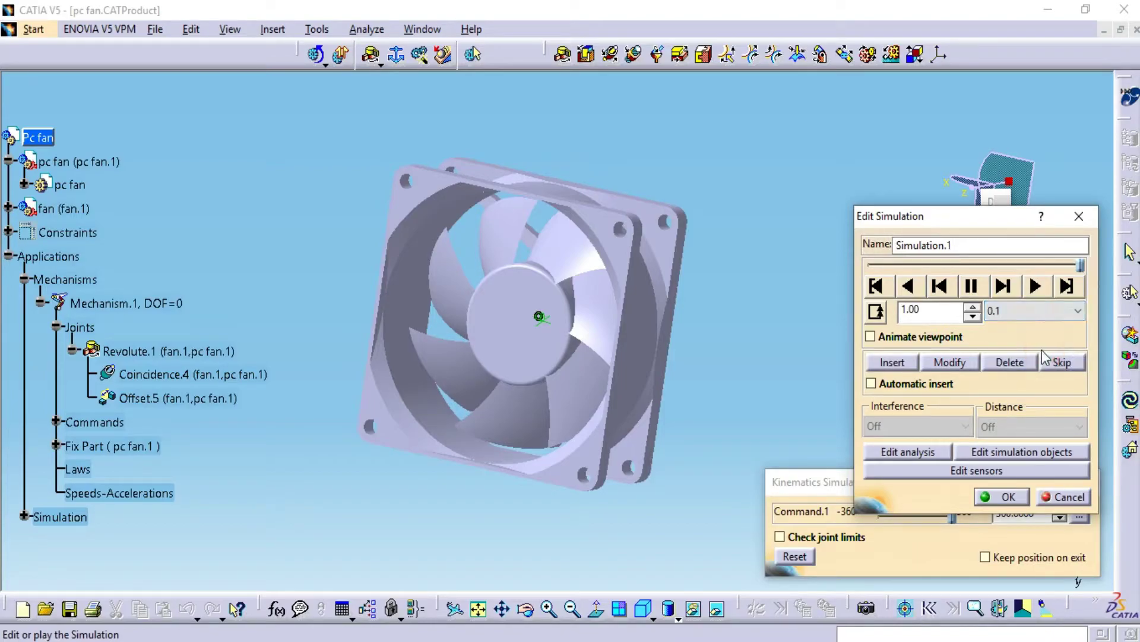
pyautogui.click(1036, 290)
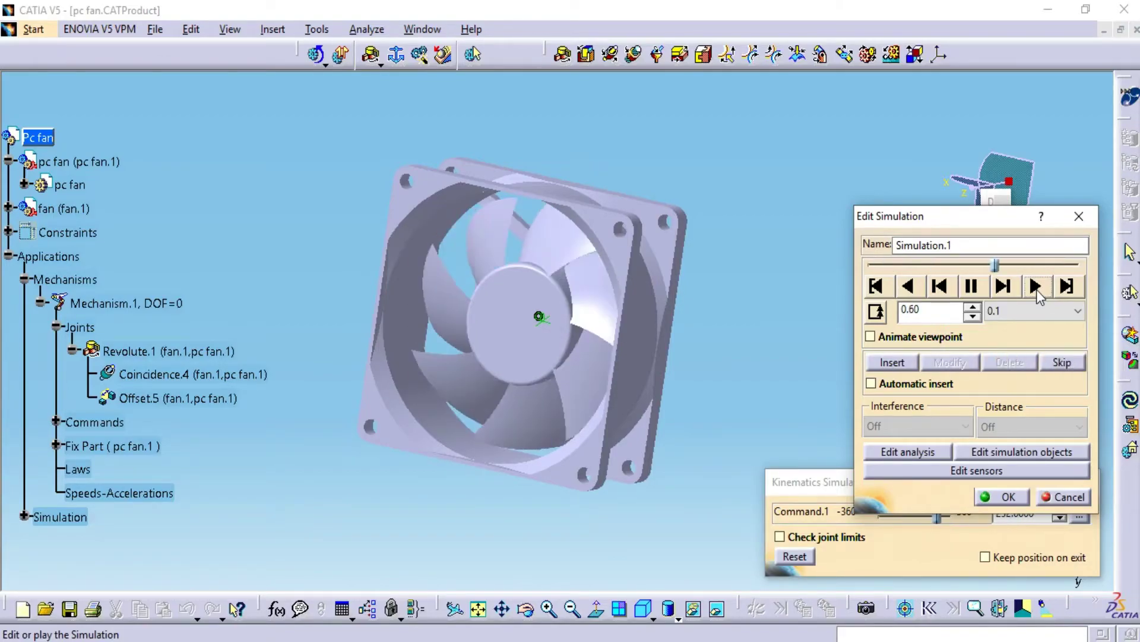
# Try an interpolation step of 0.2 for the running simulation and return it to 0.1.
pyautogui.click(1008, 311)
pyautogui.click(1016, 341)
pyautogui.click(1042, 310)
pyautogui.click(1029, 357)
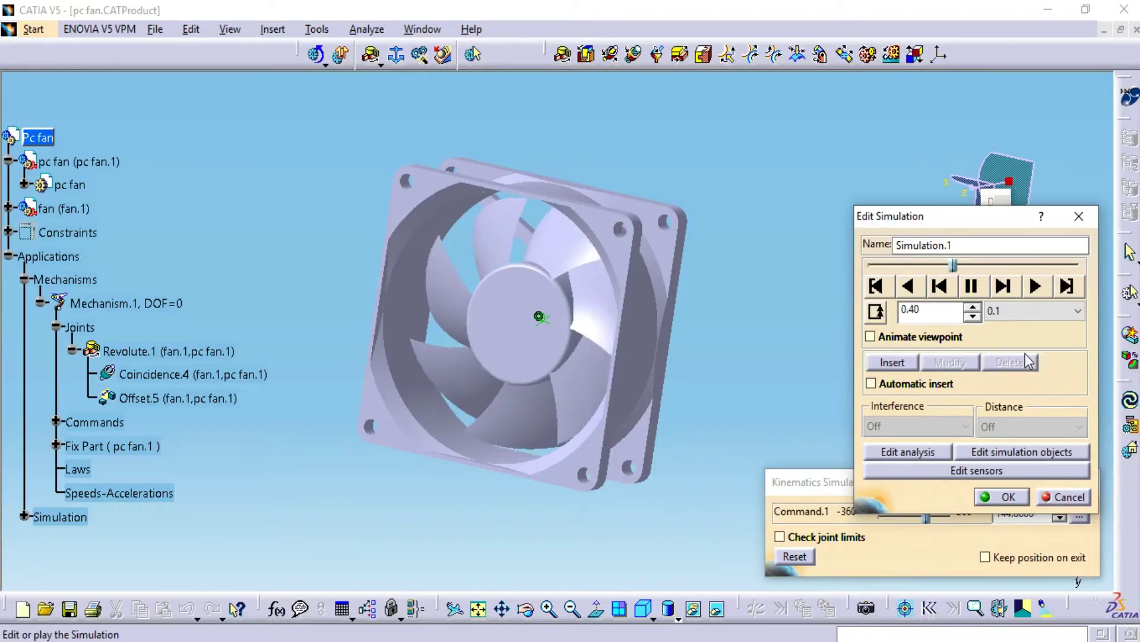
# Examine the rotating fan from several angles and accept Simulation.1.
pyautogui.moveTo(734, 334); pyautogui.dragTo(551, 323, button='middle')
pyautogui.moveTo(644, 293); pyautogui.dragTo(501, 318, button='middle')
pyautogui.middleClick(442, 321)
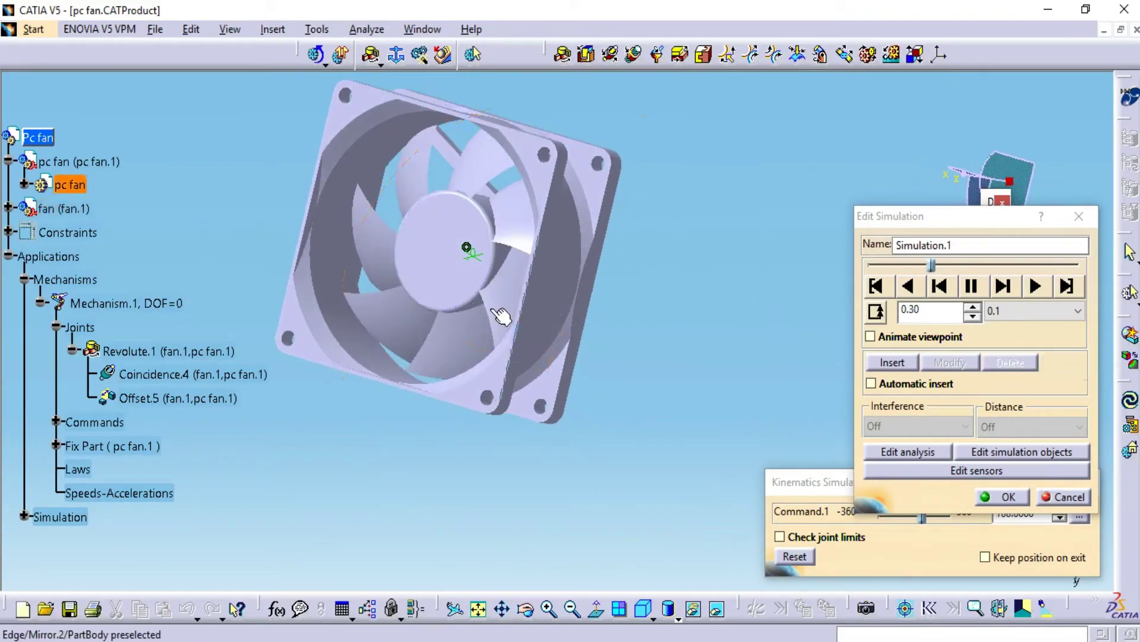
pyautogui.moveTo(525, 365); pyautogui.dragTo(573, 441, button='middle')
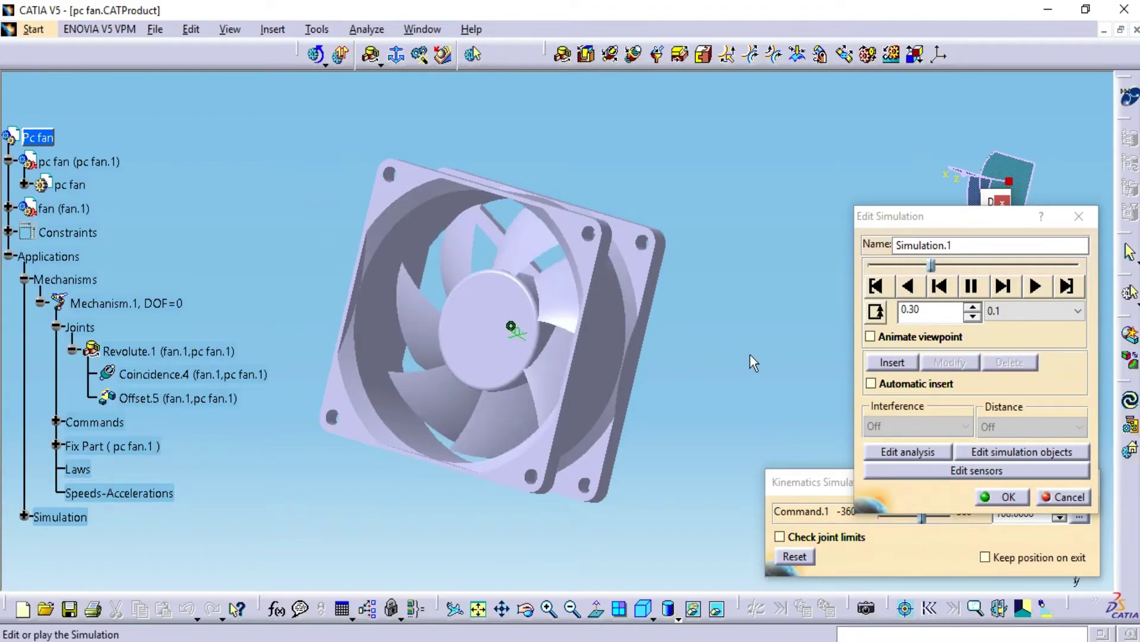
pyautogui.click(1019, 498)
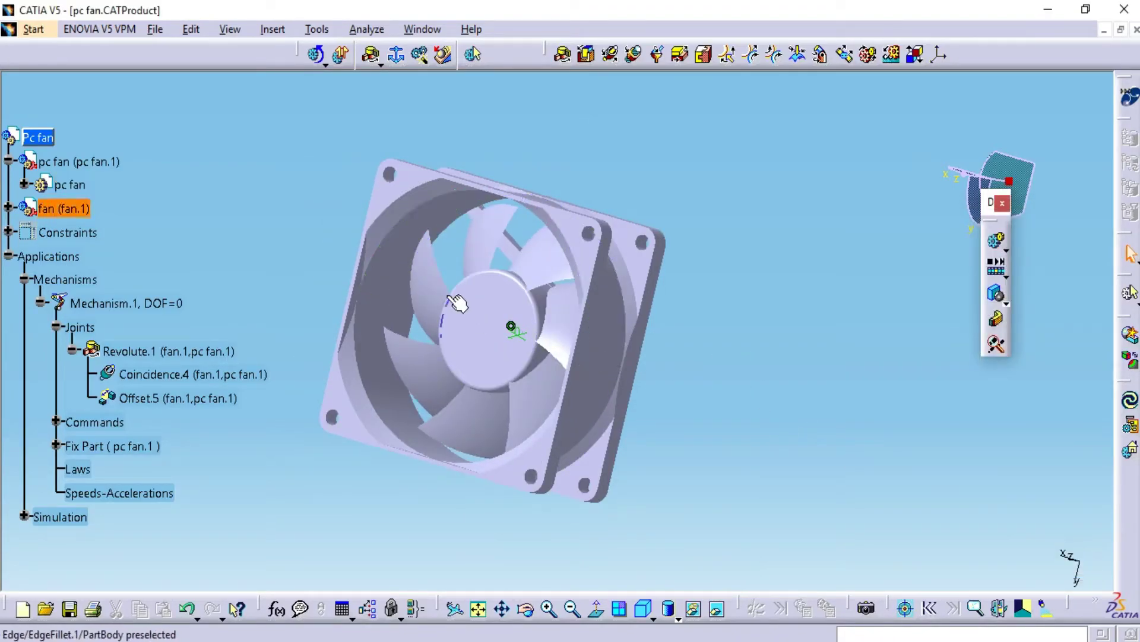
# Change the graphic color of the pc fan housing to black.
pyautogui.rightClick(60, 161)
pyautogui.click(95, 235)
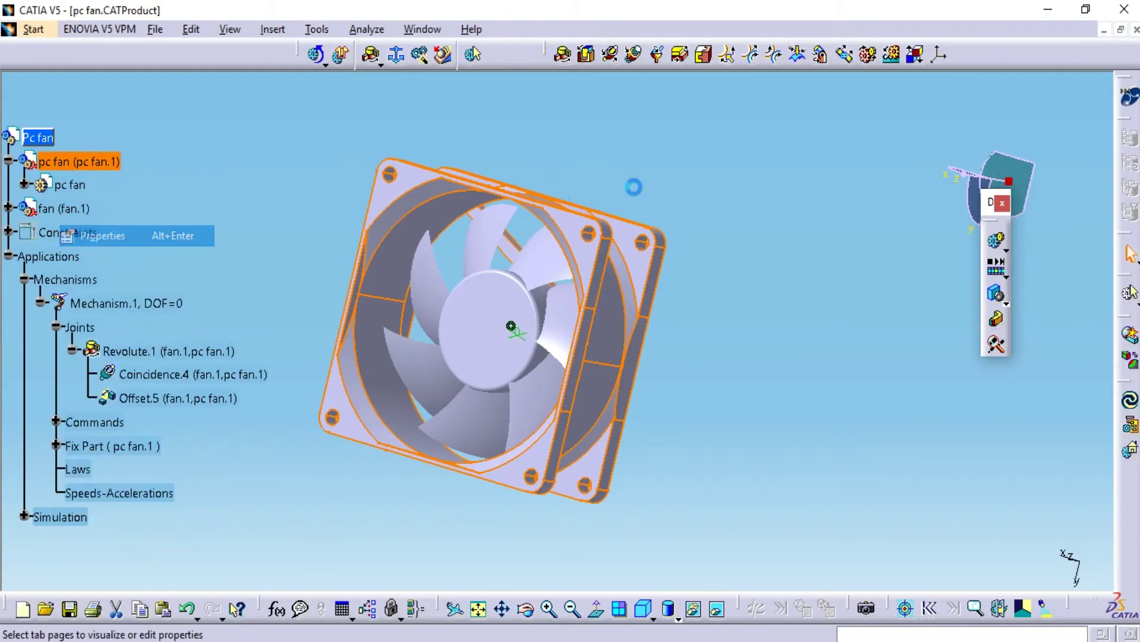
pyautogui.click(707, 136)
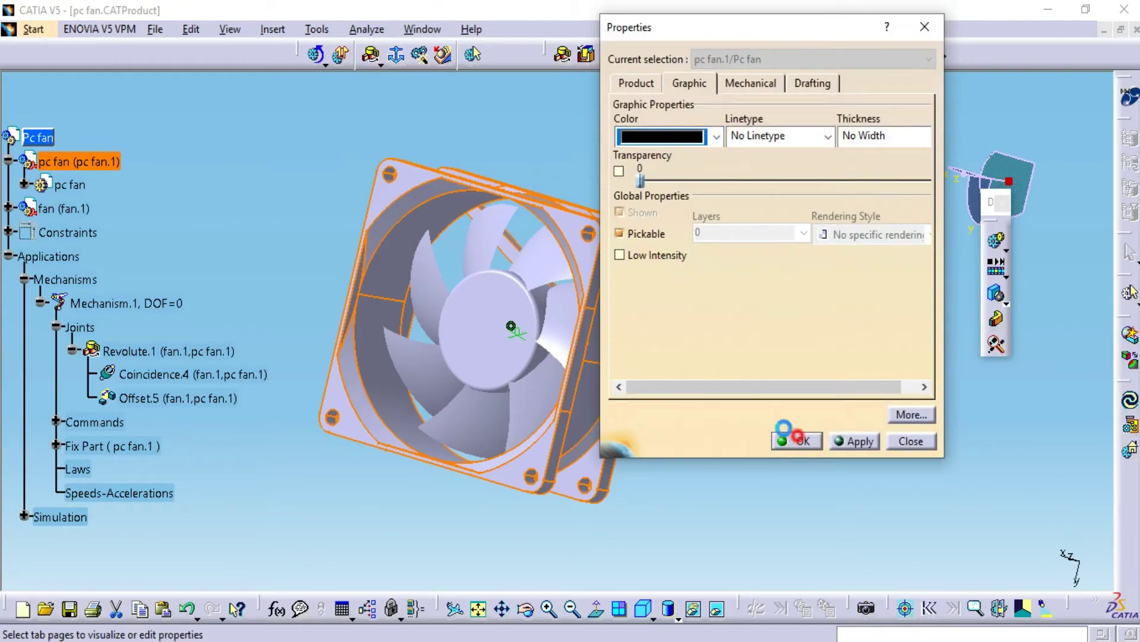
pyautogui.click(796, 438)
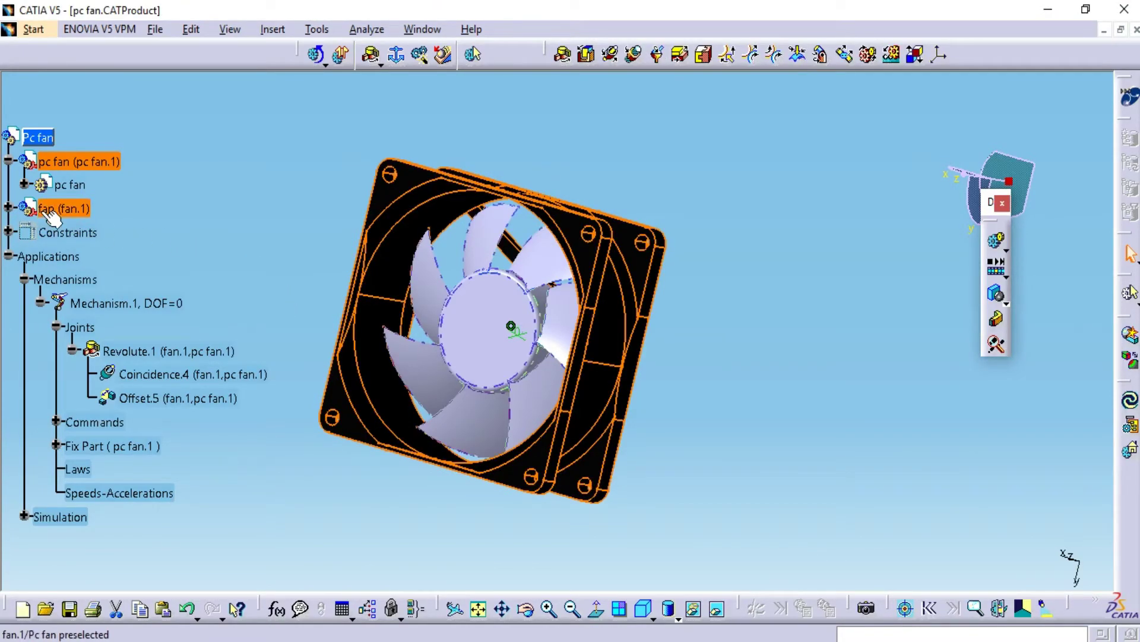
# Change the graphic color of the fan component to black.
pyautogui.rightClick(47, 208)
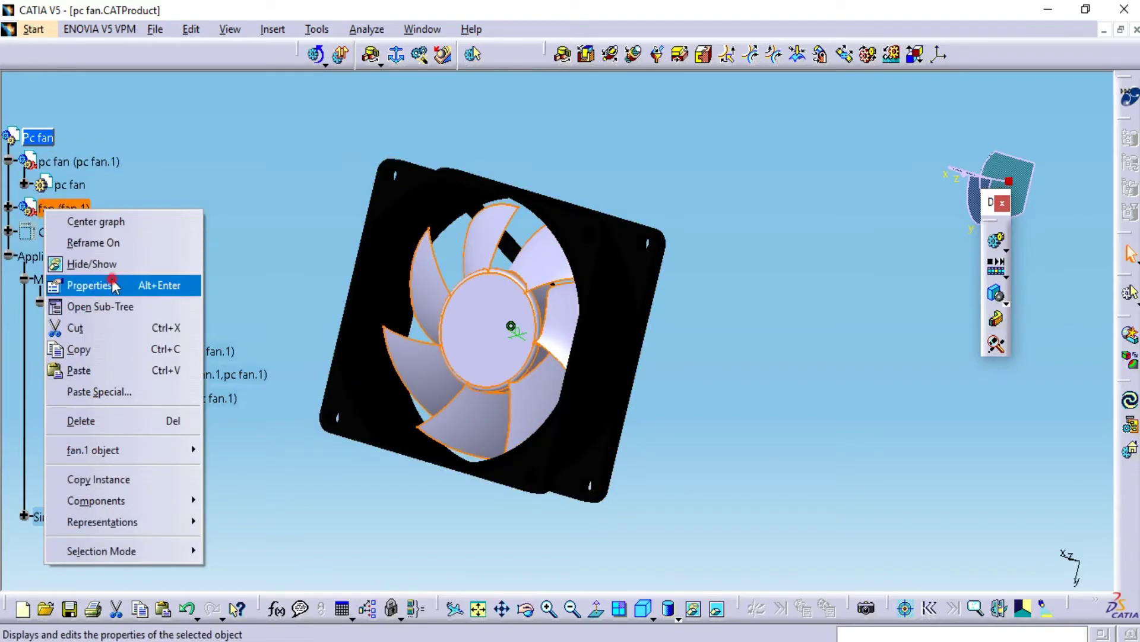
pyautogui.click(86, 285)
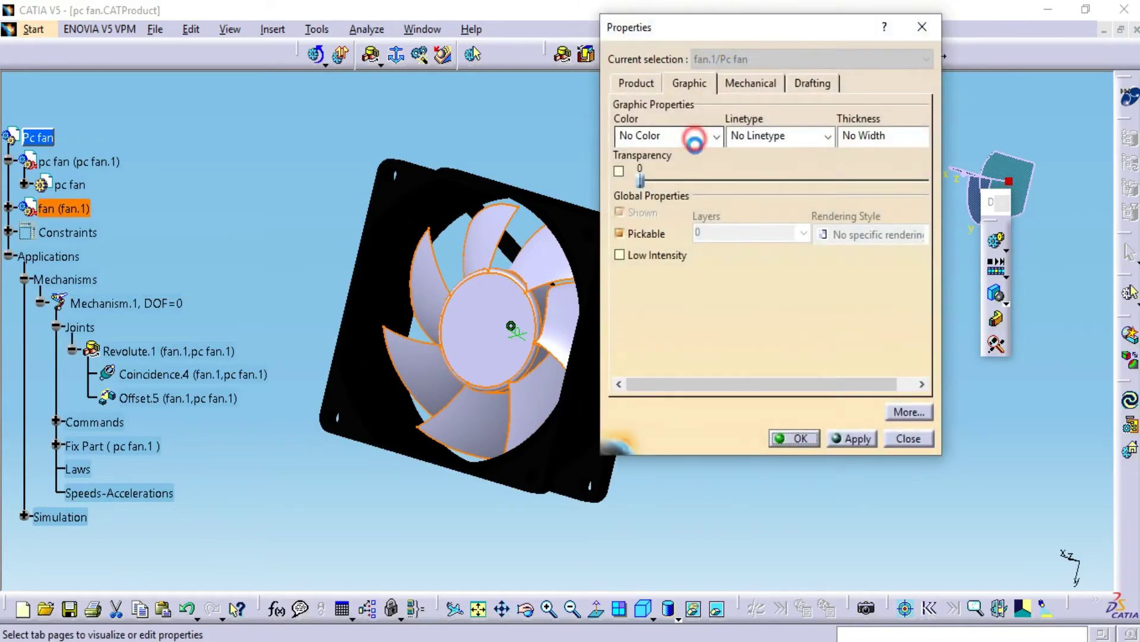
pyautogui.click(694, 140)
pyautogui.click(686, 419)
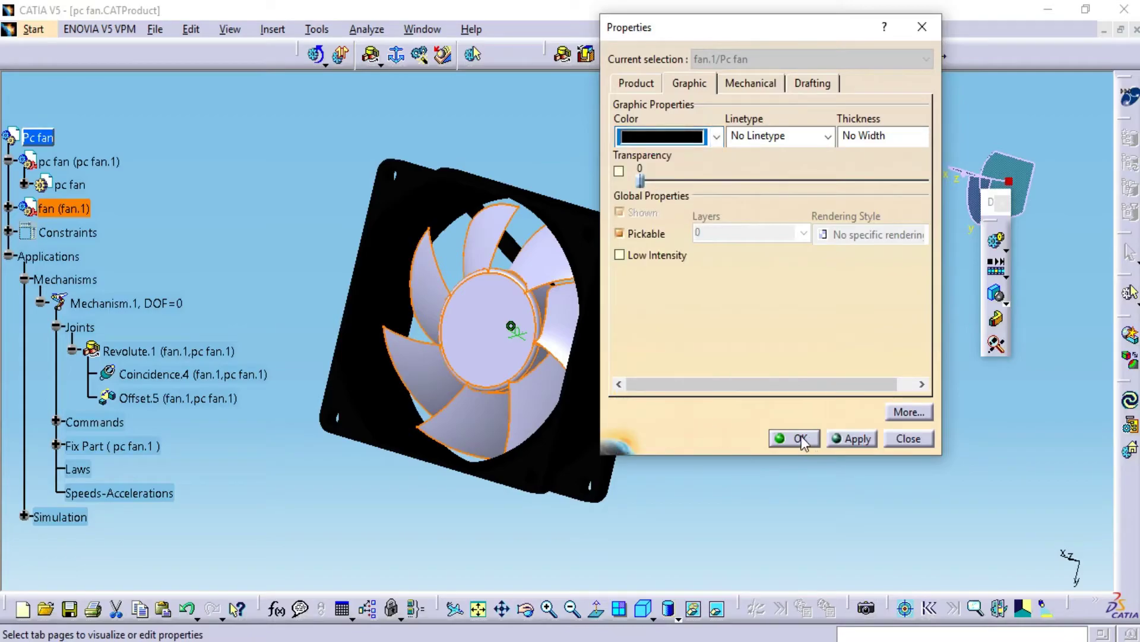
pyautogui.click(800, 439)
pyautogui.moveTo(606, 354); pyautogui.dragTo(631, 359, button='middle')
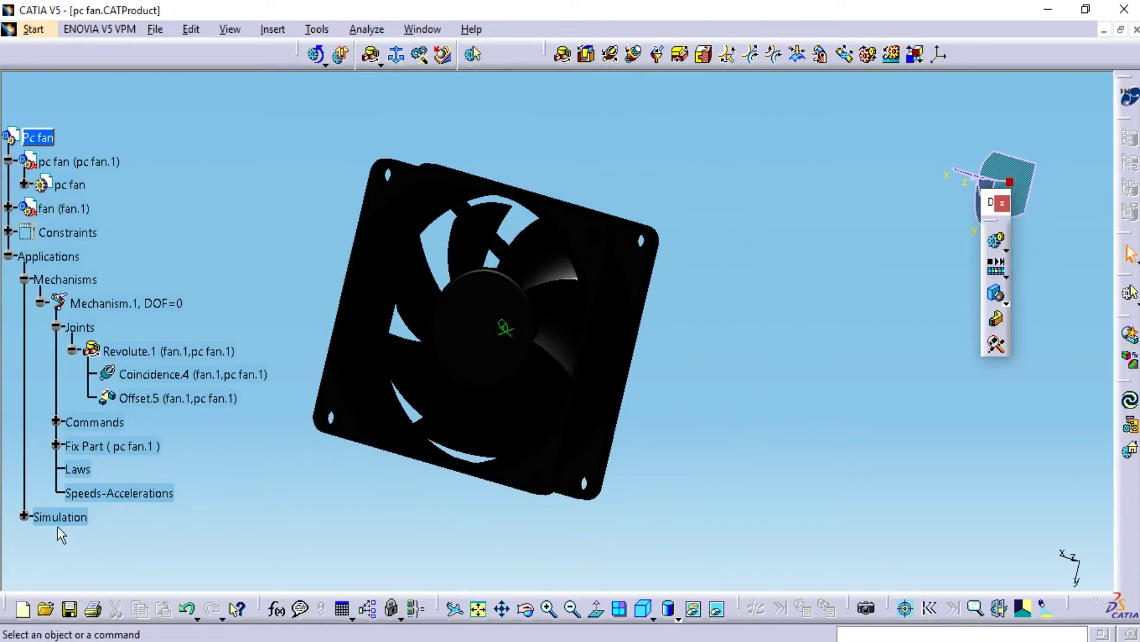
# Reopen Simulation.1 and play it in a continuous loop with an interpolation step of 0.1.
pyautogui.click(25, 517)
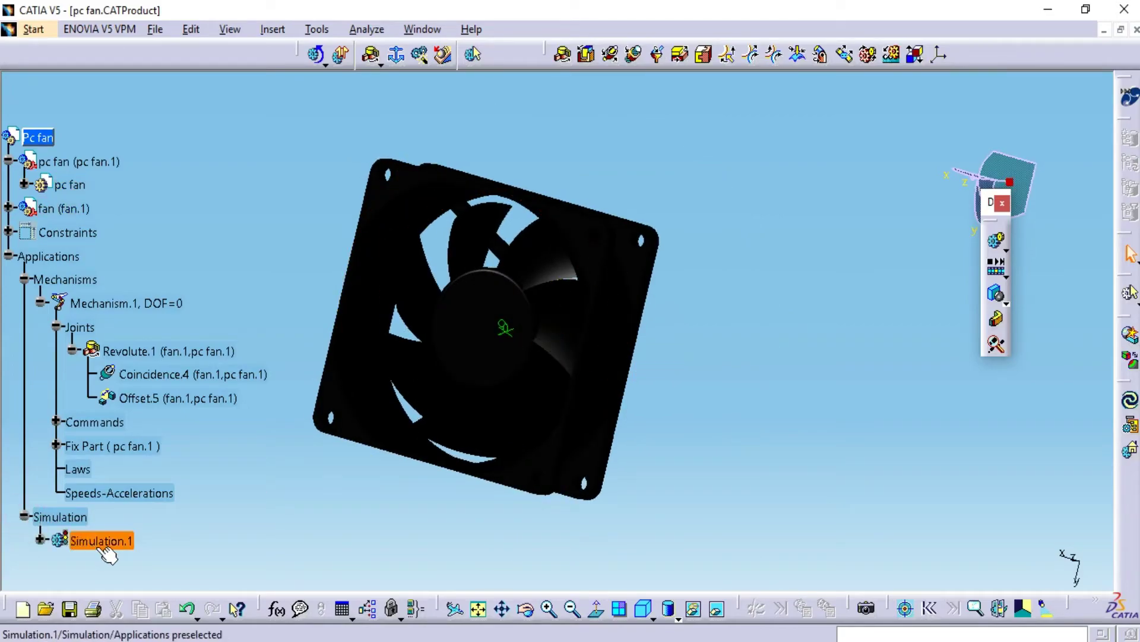
pyautogui.doubleClick(97, 541)
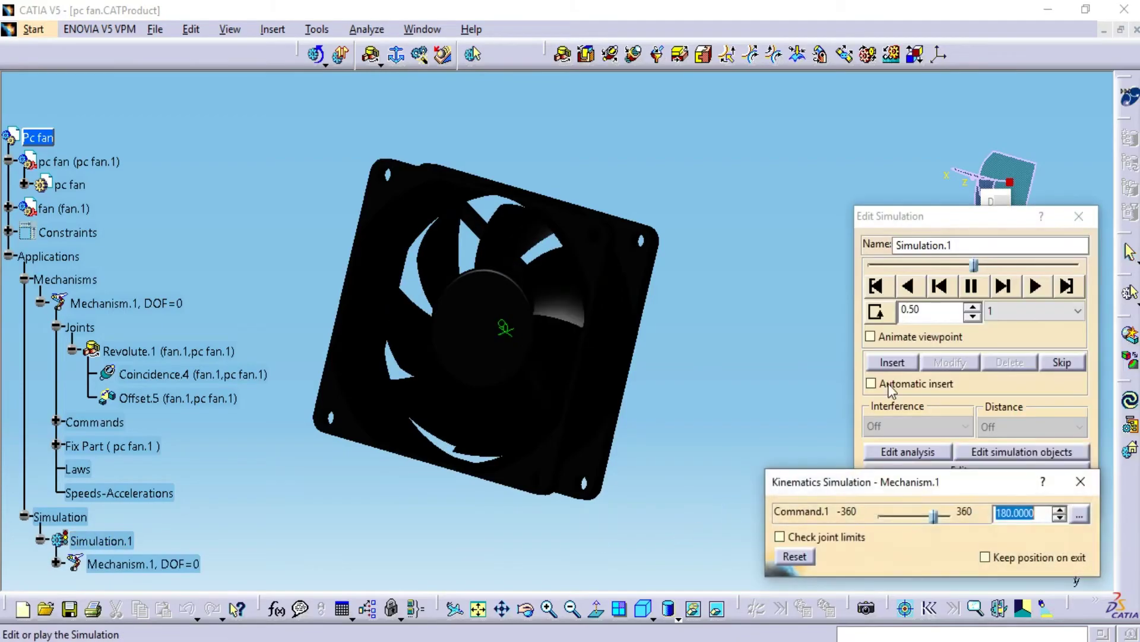
pyautogui.click(1040, 290)
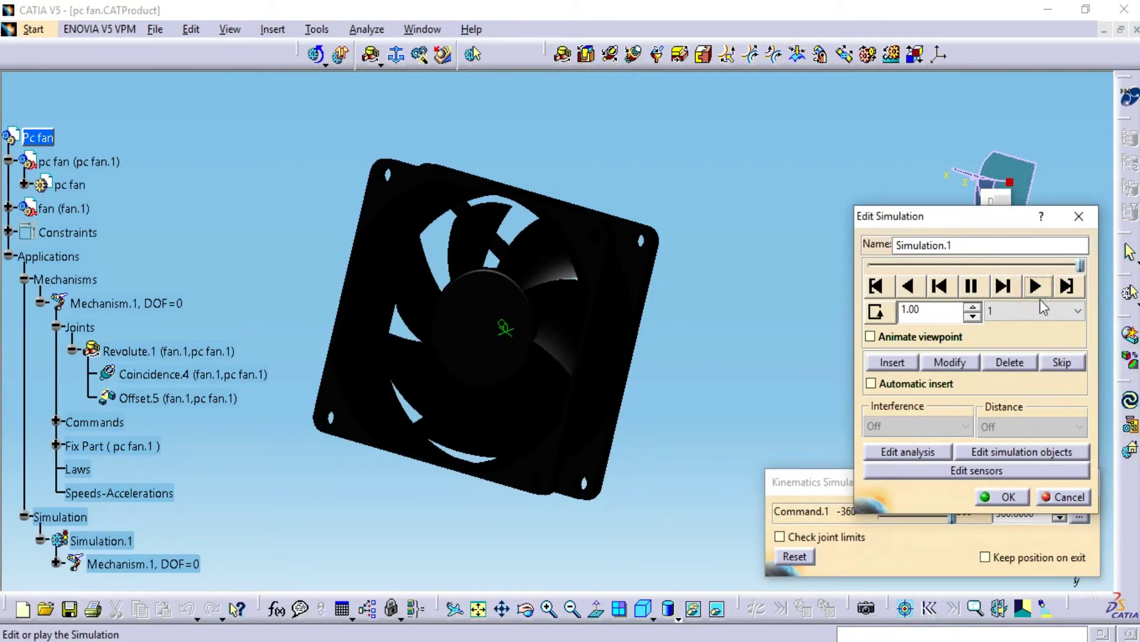
pyautogui.click(1038, 311)
pyautogui.click(1018, 357)
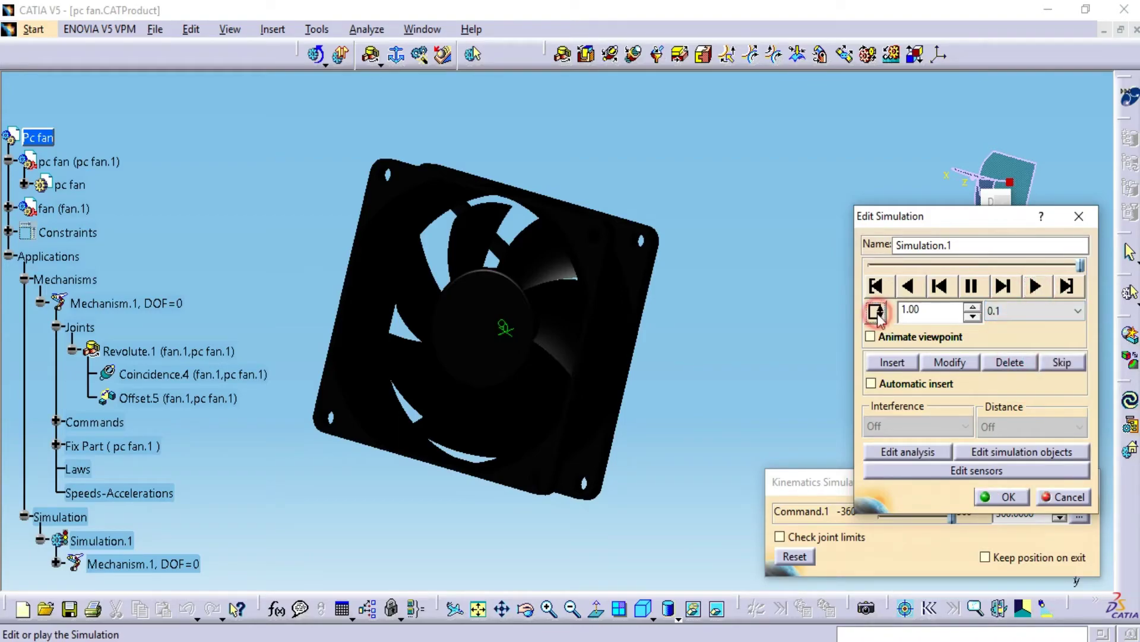
pyautogui.click(1035, 287)
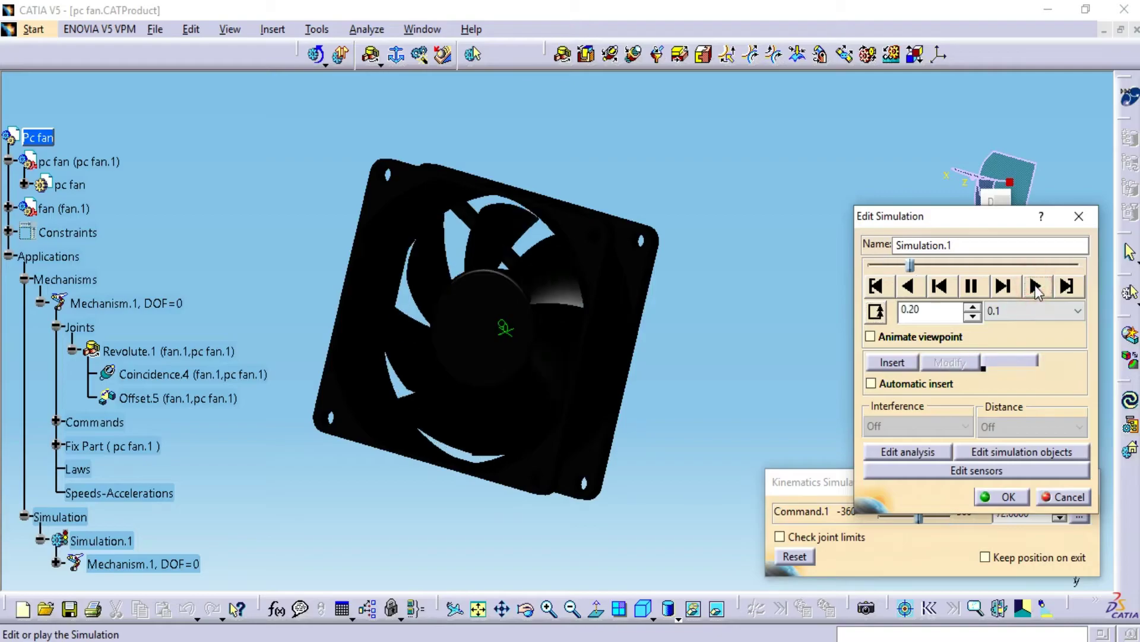
pyautogui.moveTo(623, 330); pyautogui.dragTo(570, 372, button='middle')
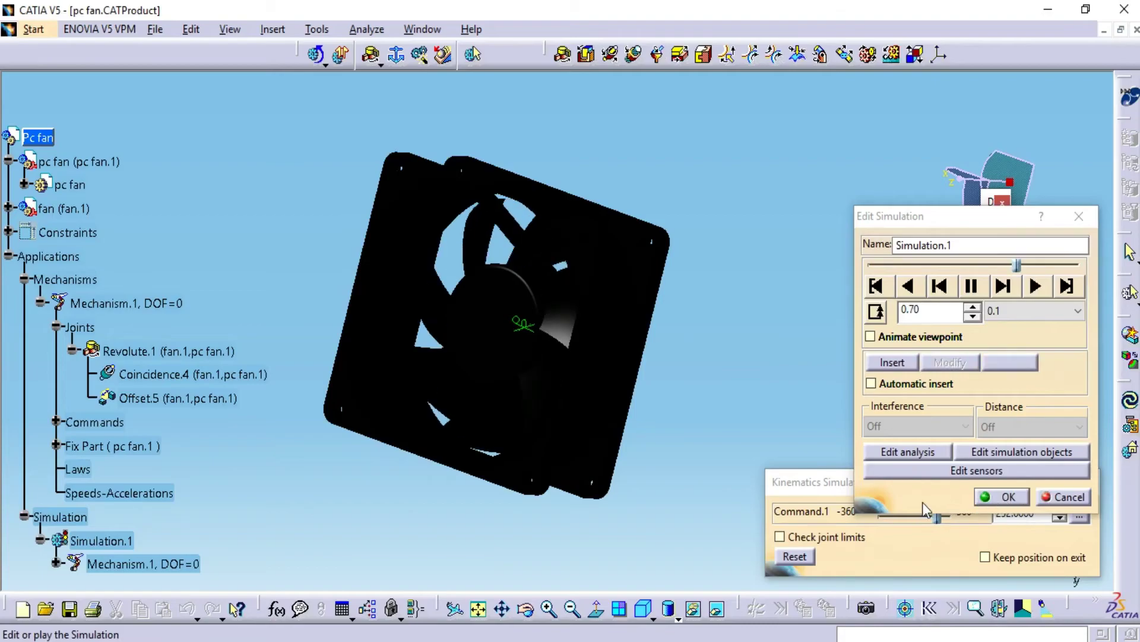
# Pause the playback, set Command.1 to -360, and insert that position as another simulation shot.
pyautogui.click(821, 485)
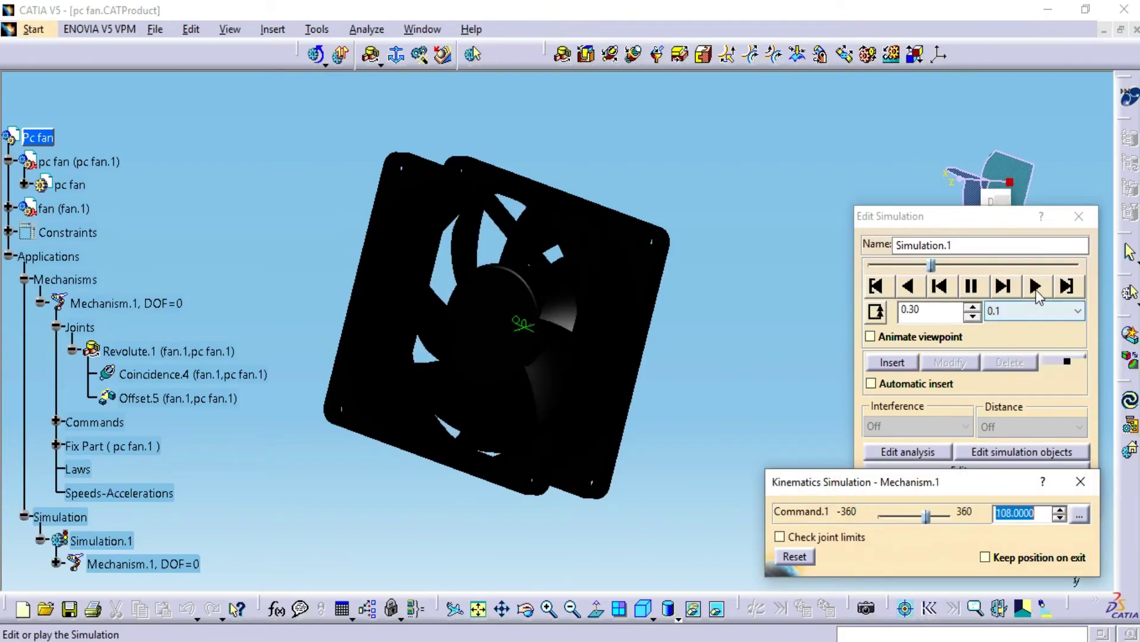
pyautogui.click(970, 288)
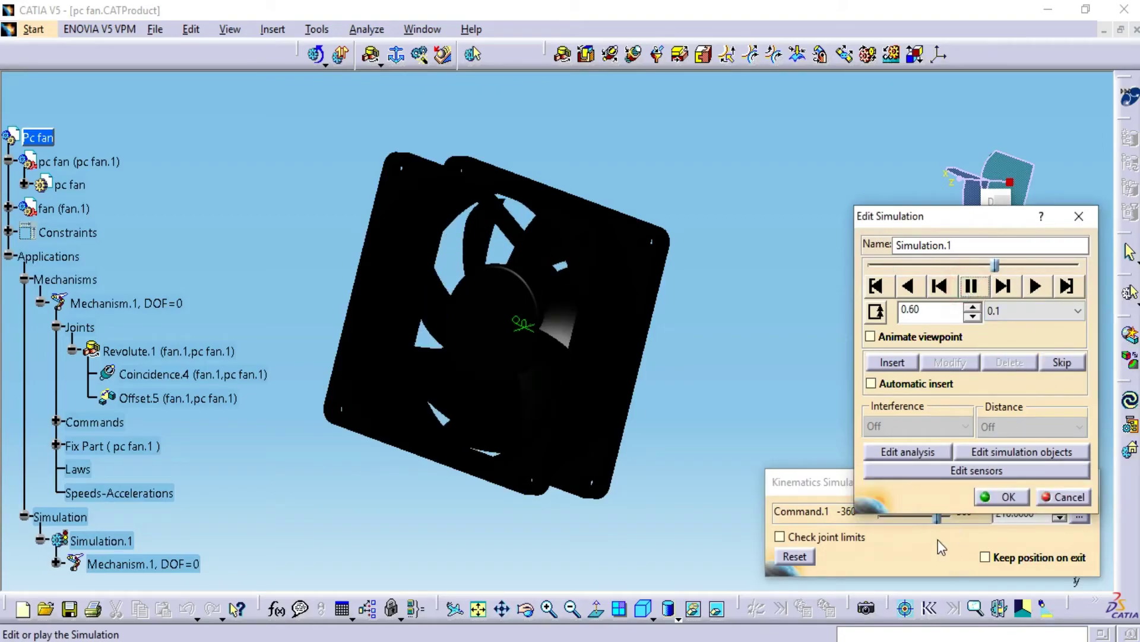
pyautogui.moveTo(940, 518); pyautogui.dragTo(849, 510)
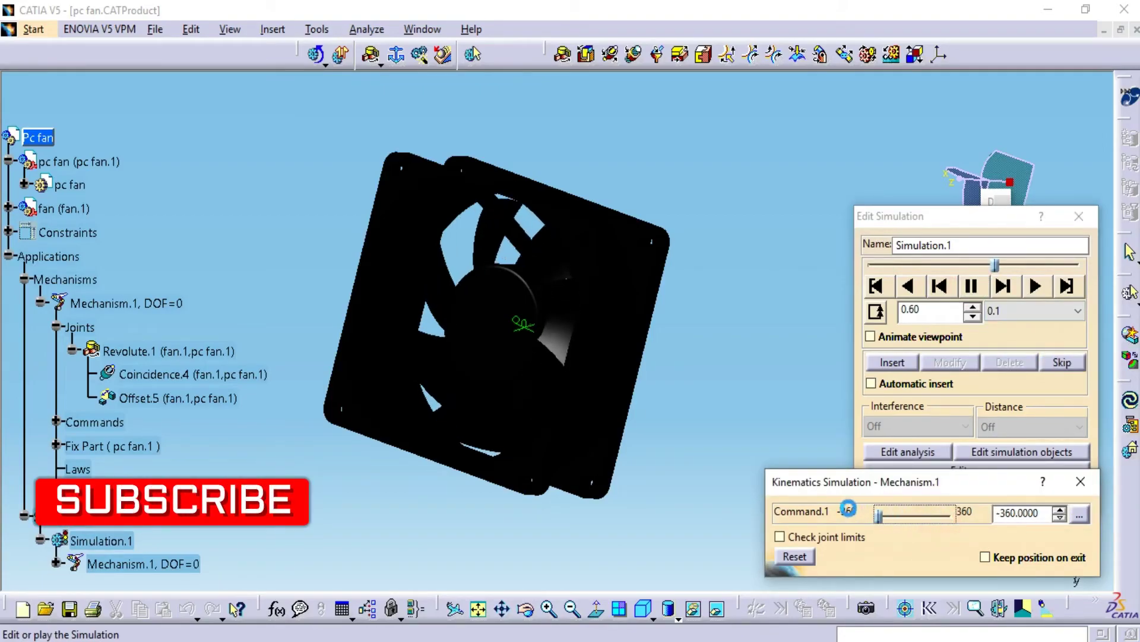
pyautogui.click(902, 367)
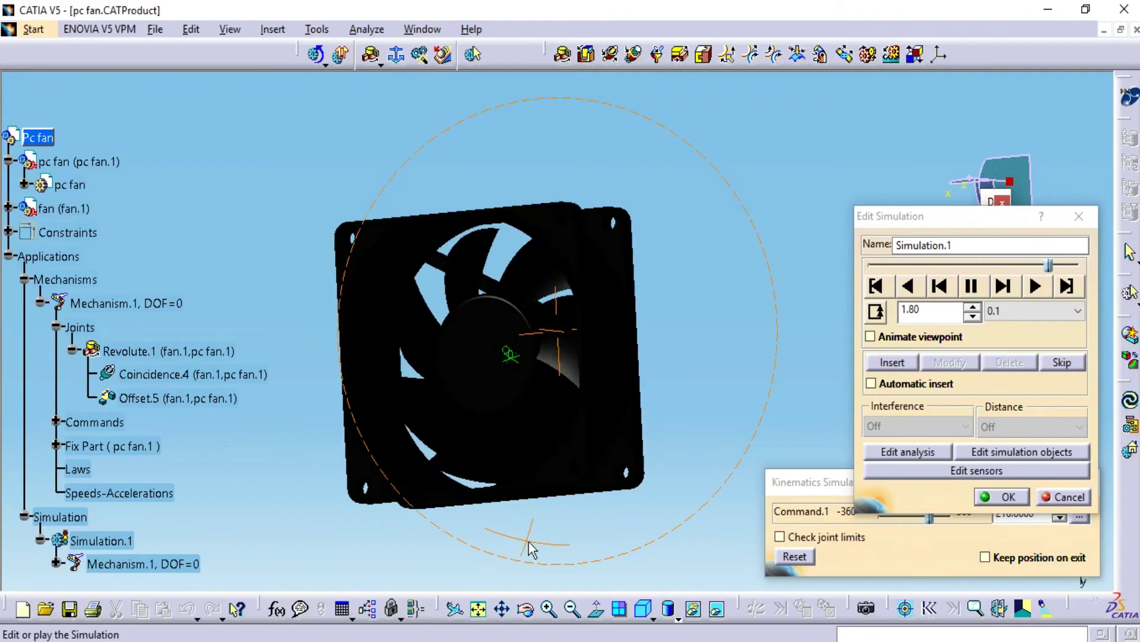
# Watch the looping simulation with the added -360 shot from several angles and accept it.
pyautogui.moveTo(638, 438); pyautogui.dragTo(672, 498, button='middle')
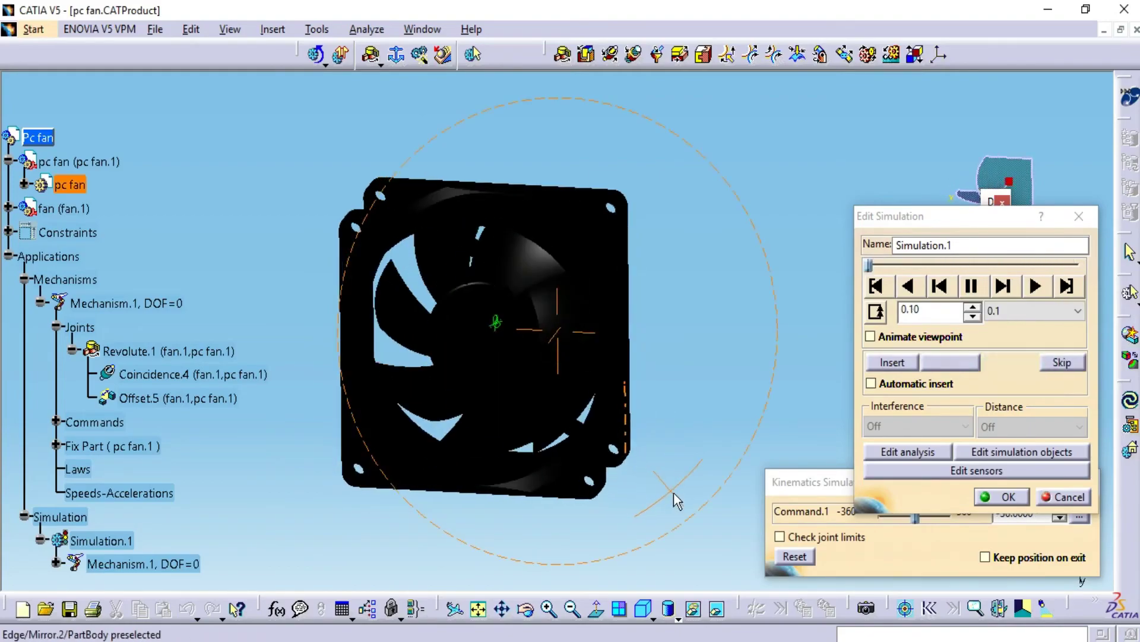
pyautogui.moveTo(387, 431)
pyautogui.mouseDown(button='middle')
pyautogui.moveTo(438, 401)
pyautogui.moveTo(390, 411)
pyautogui.mouseUp(button='middle')
pyautogui.moveTo(506, 526)
pyautogui.mouseDown(button='middle')
pyautogui.moveTo(473, 495)
pyautogui.moveTo(492, 522)
pyautogui.mouseUp(button='middle')
pyautogui.moveTo(713, 364); pyautogui.dragTo(538, 413, button='middle')
pyautogui.click(537, 413)
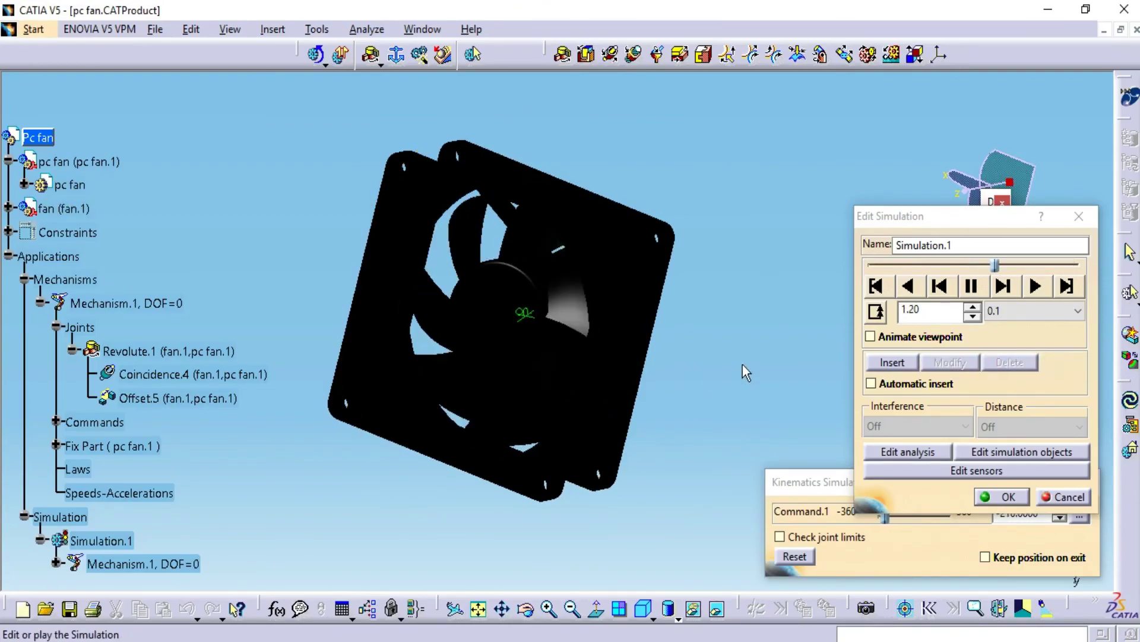
pyautogui.click(1006, 496)
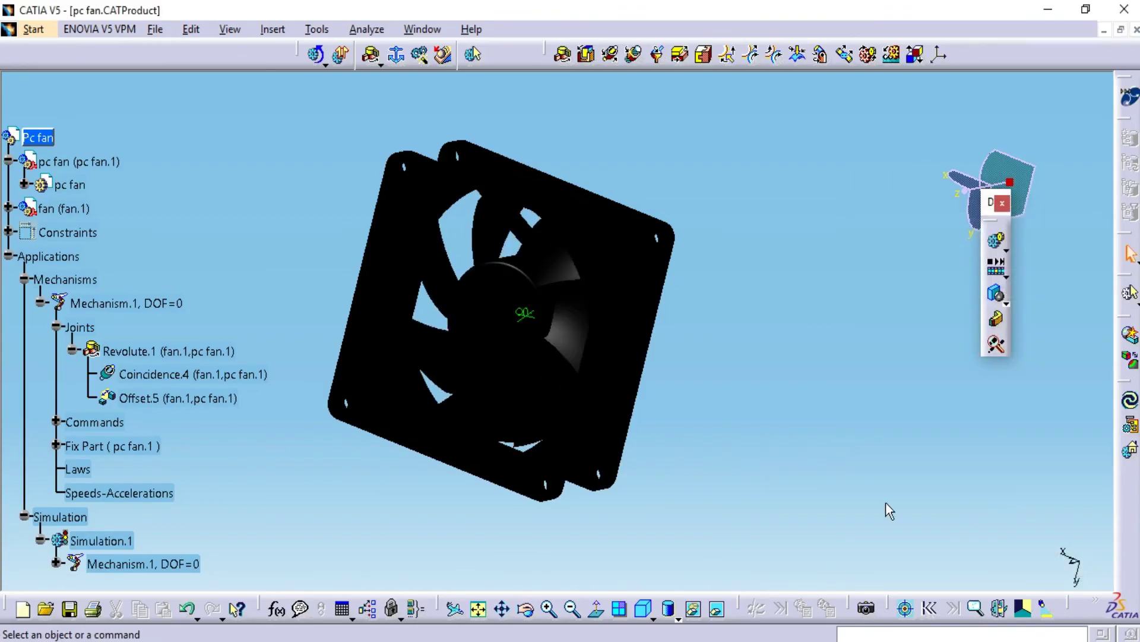